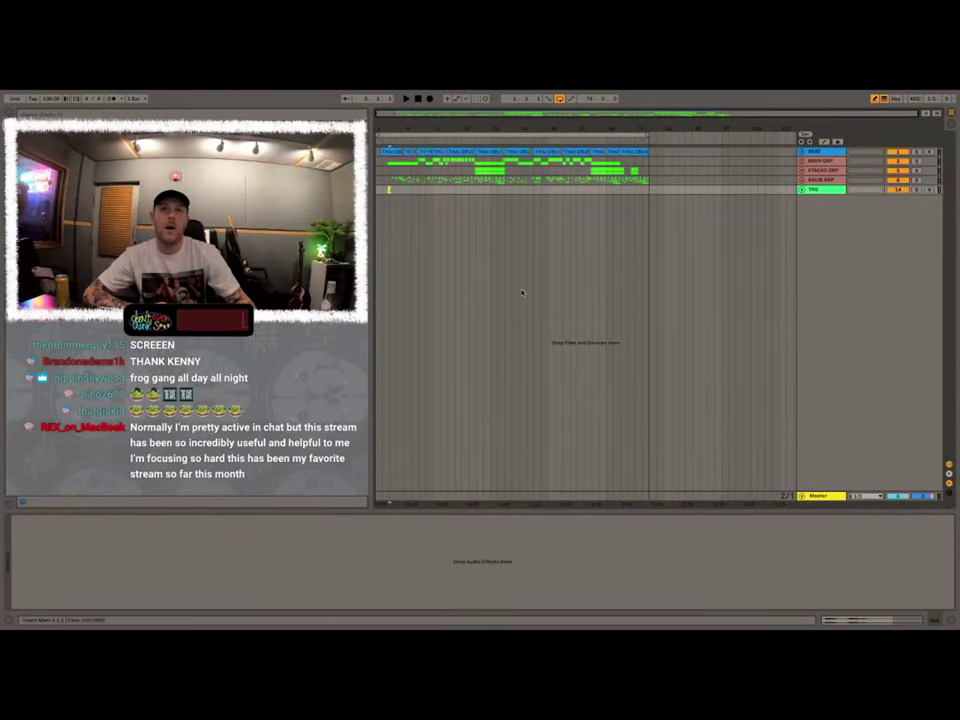
Unfold the MAIN GRP group track and set the insert marker at bar 17.
click(817, 371)
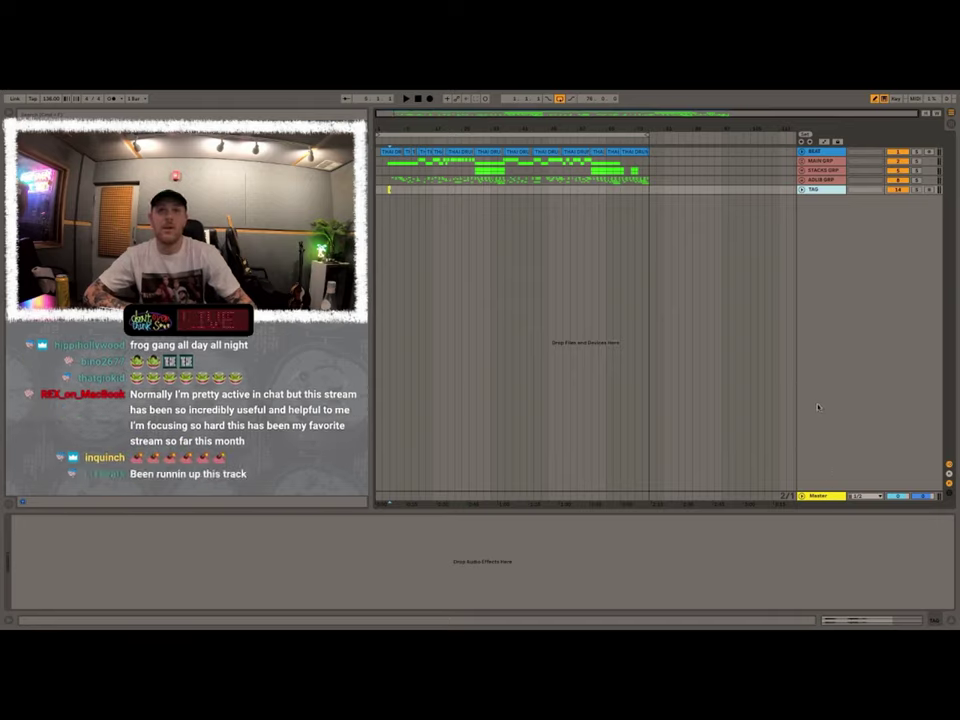
click(803, 161)
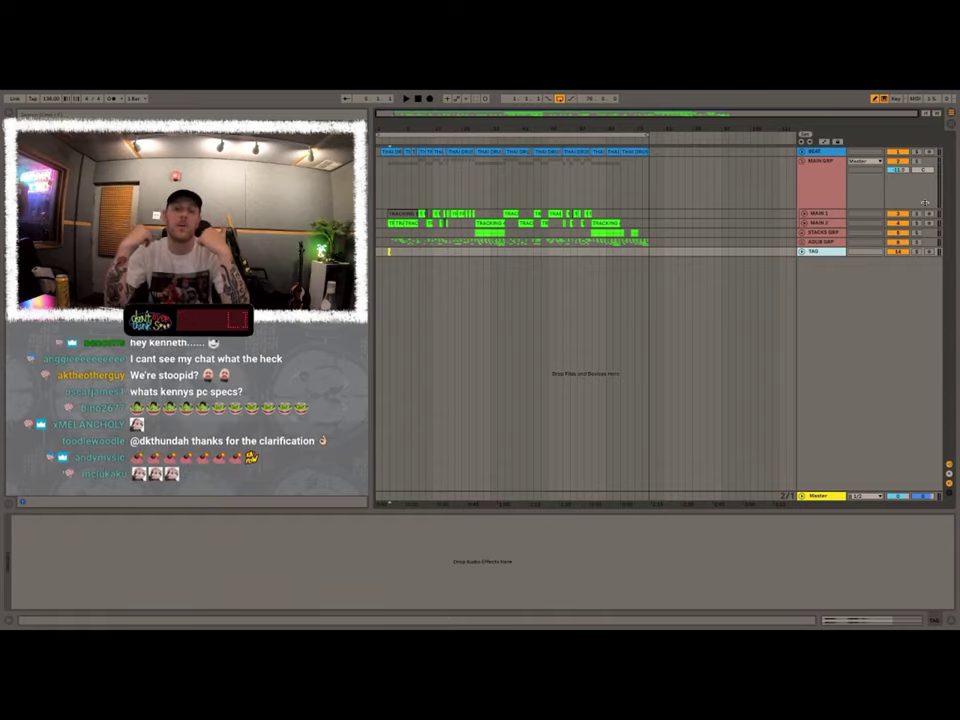
click(435, 205)
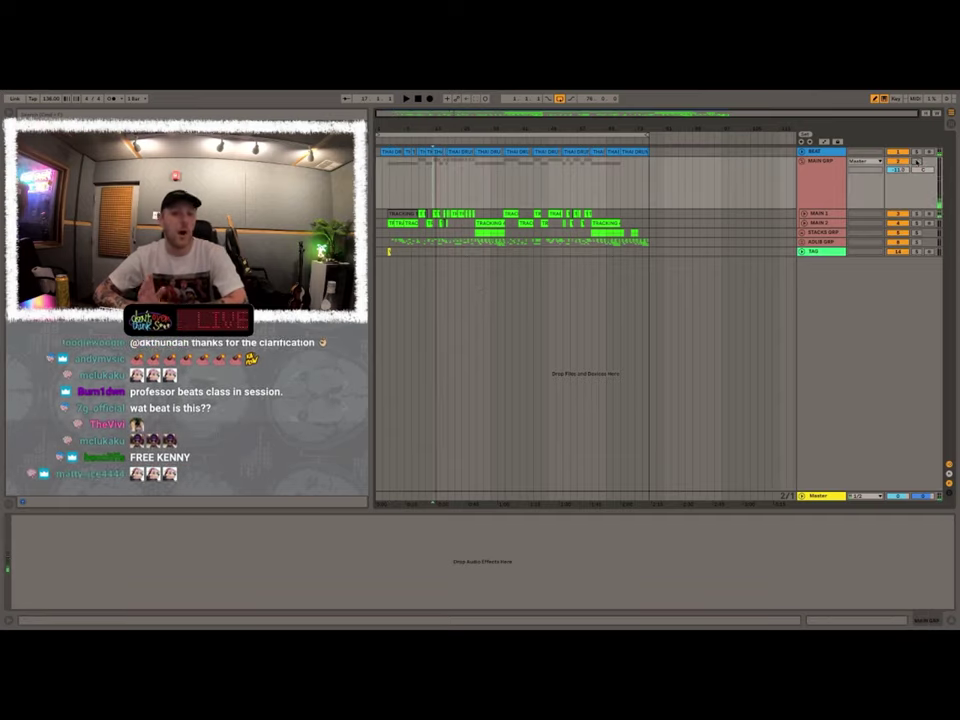
click(818, 182)
click(819, 182)
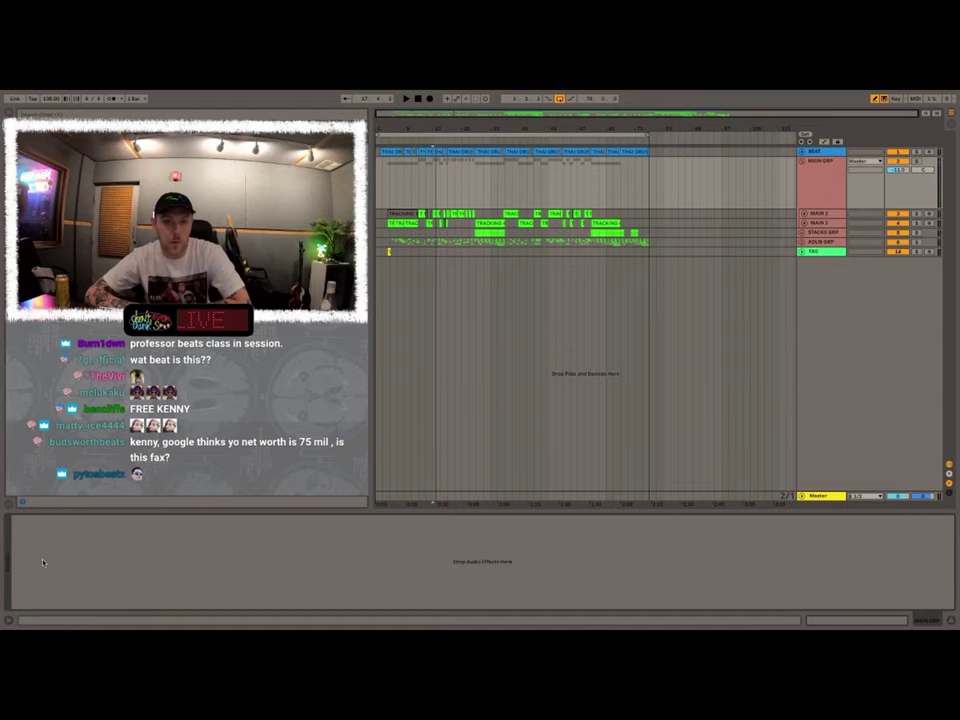
Unfold the MAIN 1 and MAIN 2 tracks and select all their clips from bar 1 to bar 77.
click(803, 223)
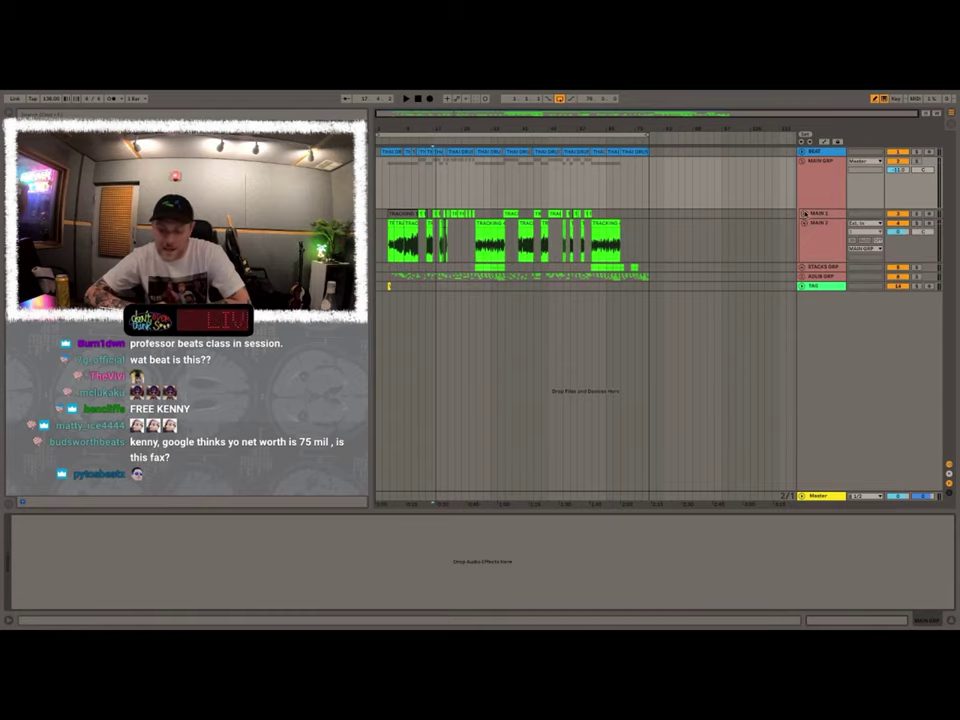
click(804, 213)
drag(668, 231, 413, 258)
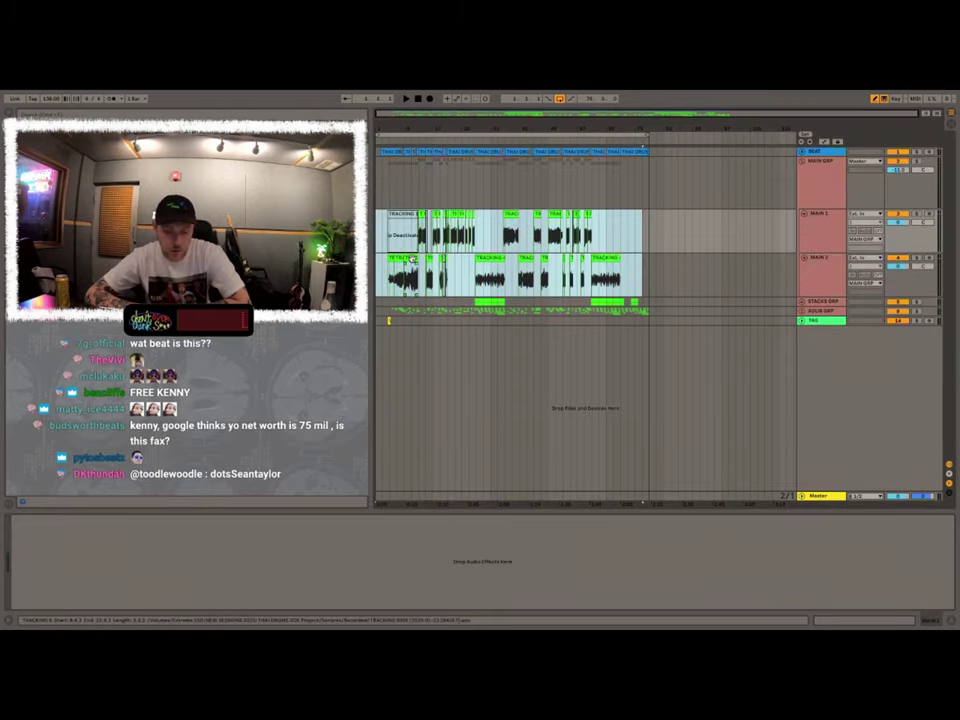
double_click(411, 259)
click(377, 268)
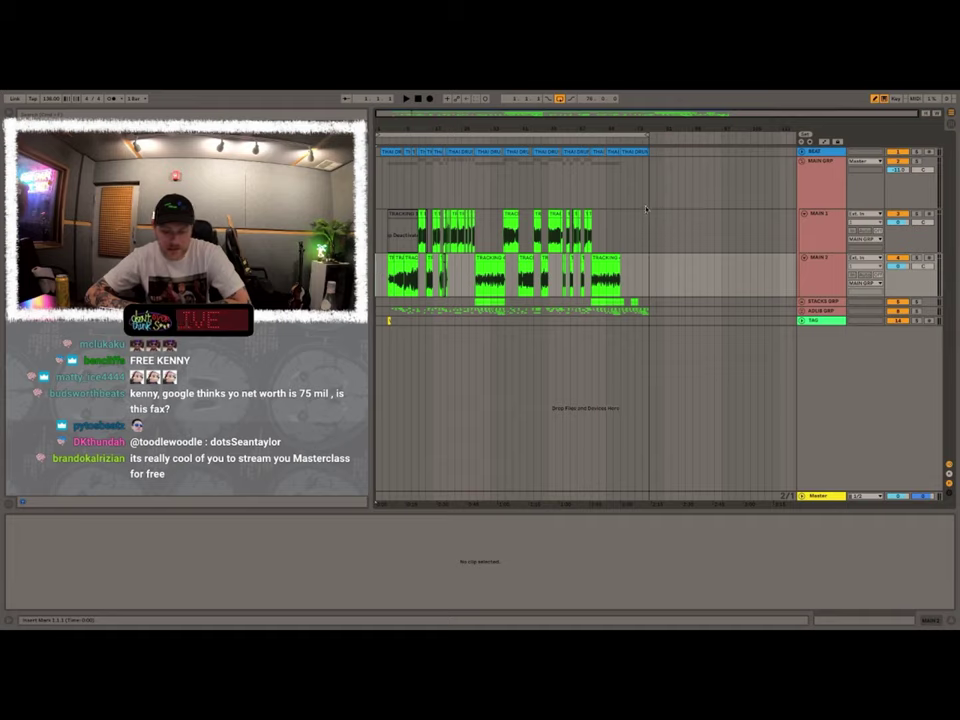
click(556, 213)
drag(650, 258, 376, 236)
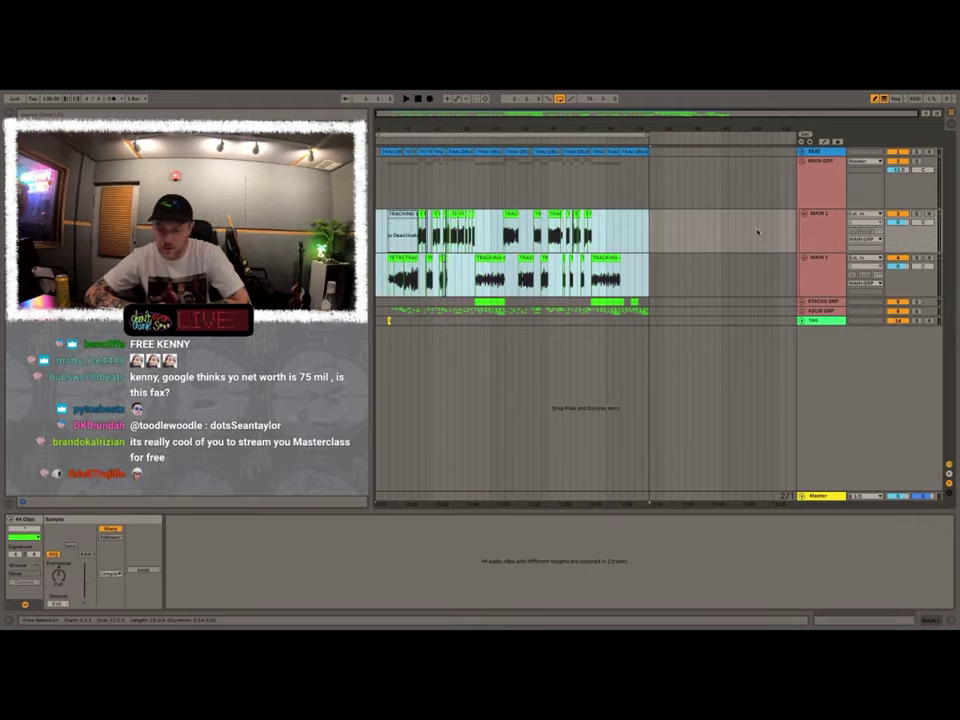
Review how MAIN 1 and MAIN 2 sit inside MAIN GRP by selecting each track and folding and reopening the group.
click(826, 288)
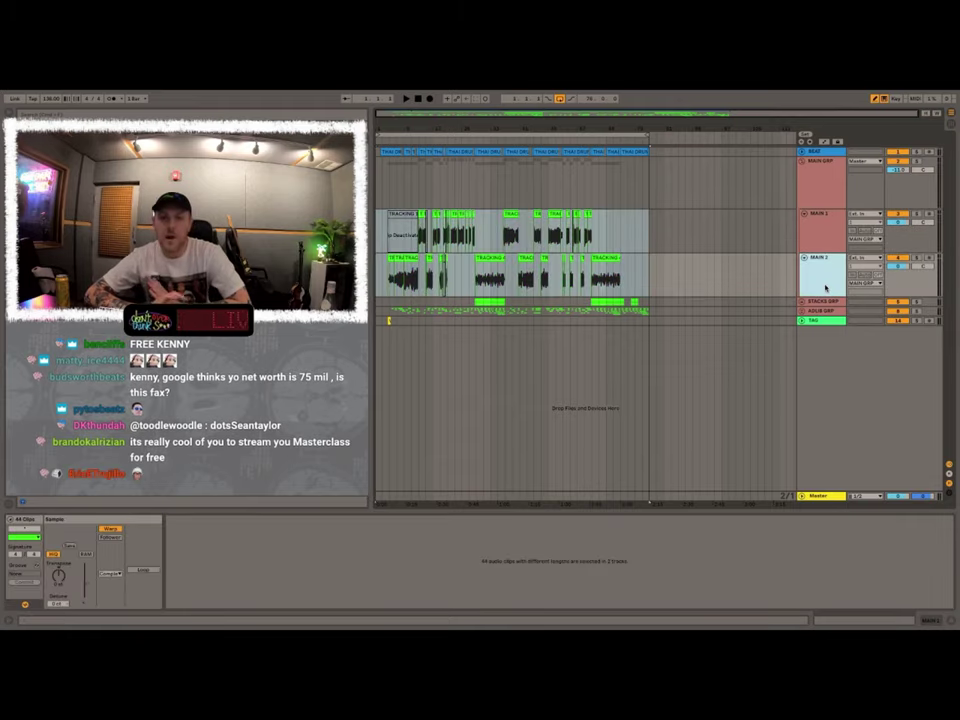
click(822, 232)
click(826, 184)
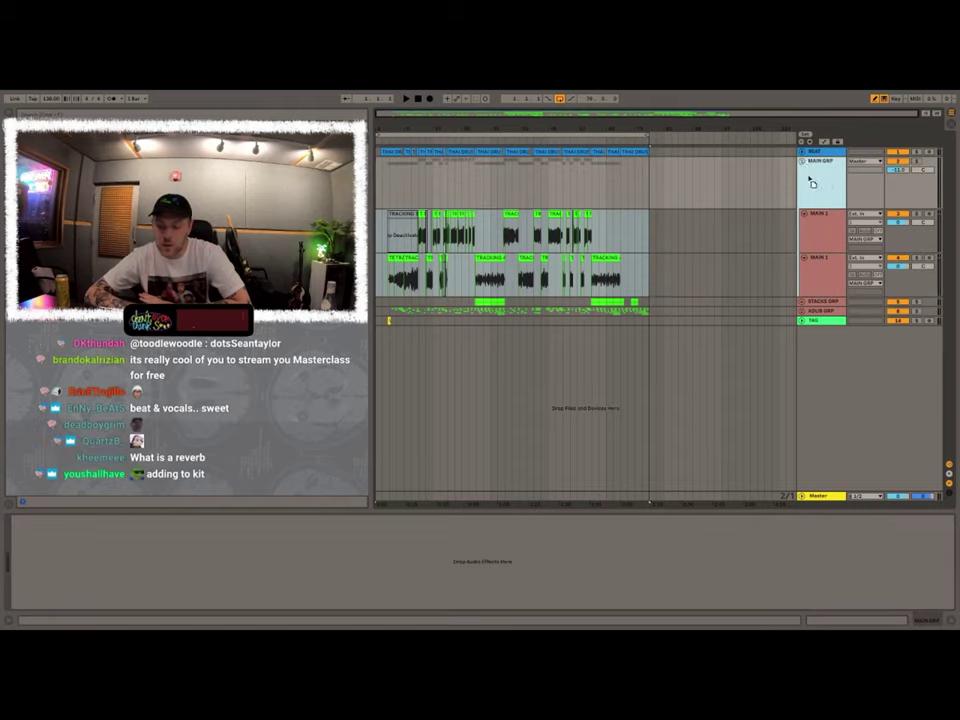
click(802, 162)
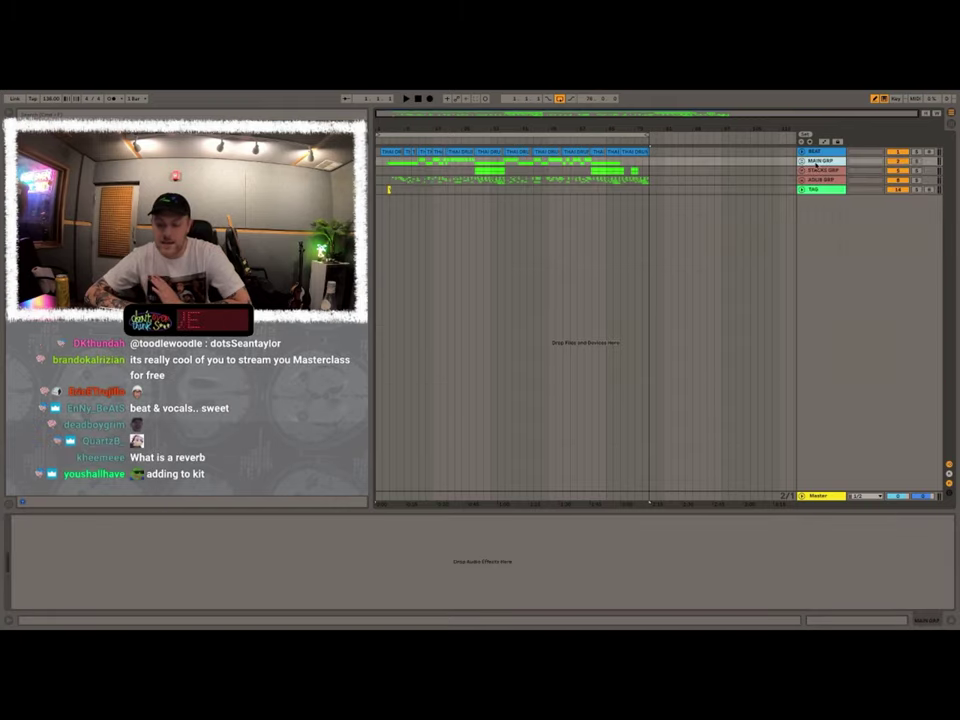
click(802, 161)
click(821, 236)
click(819, 271)
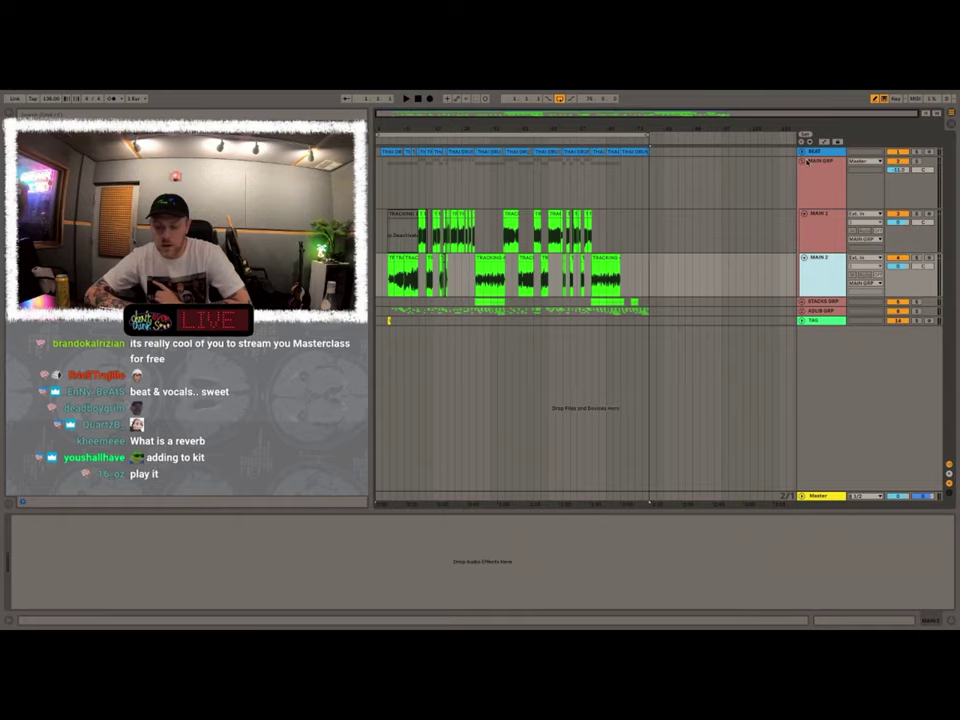
Fold MAIN GRP and briefly unfold STACKS GRP to view its stack tracks.
click(802, 161)
click(802, 170)
click(813, 223)
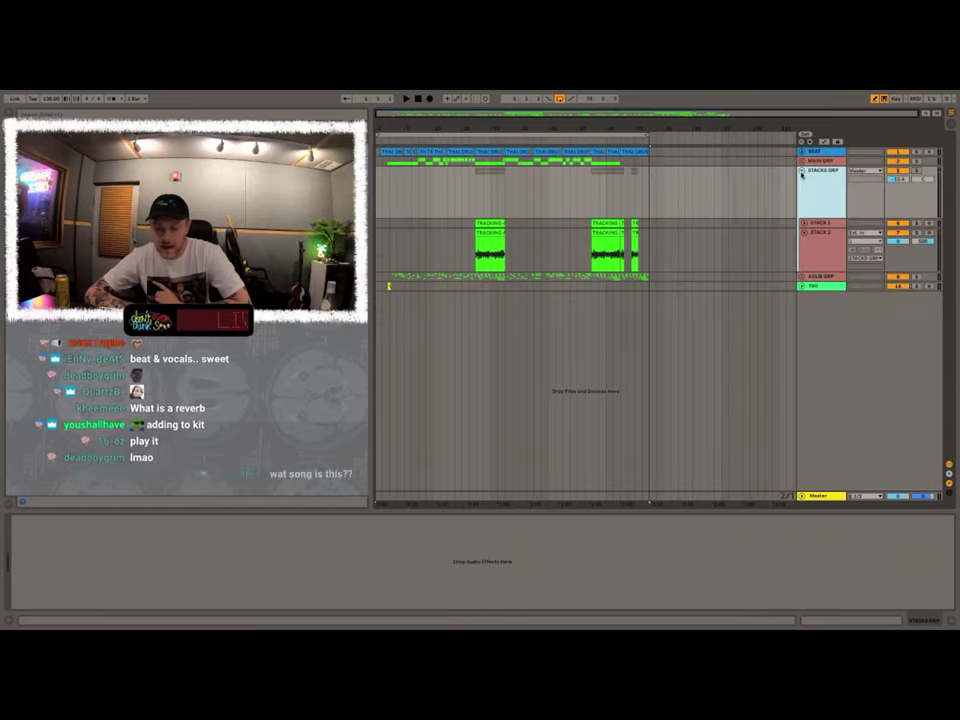
key(Down)
click(803, 170)
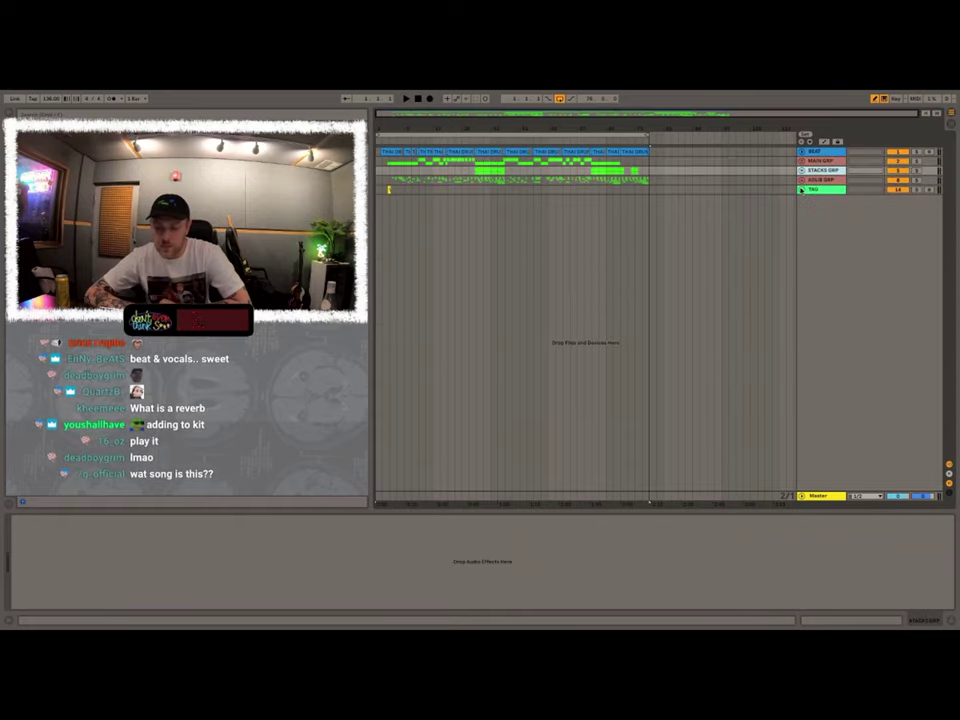
Unfold ADLIB GRP and expand its AD 1 and AD 2 tracks to show their waveforms.
click(802, 179)
click(822, 232)
click(825, 284)
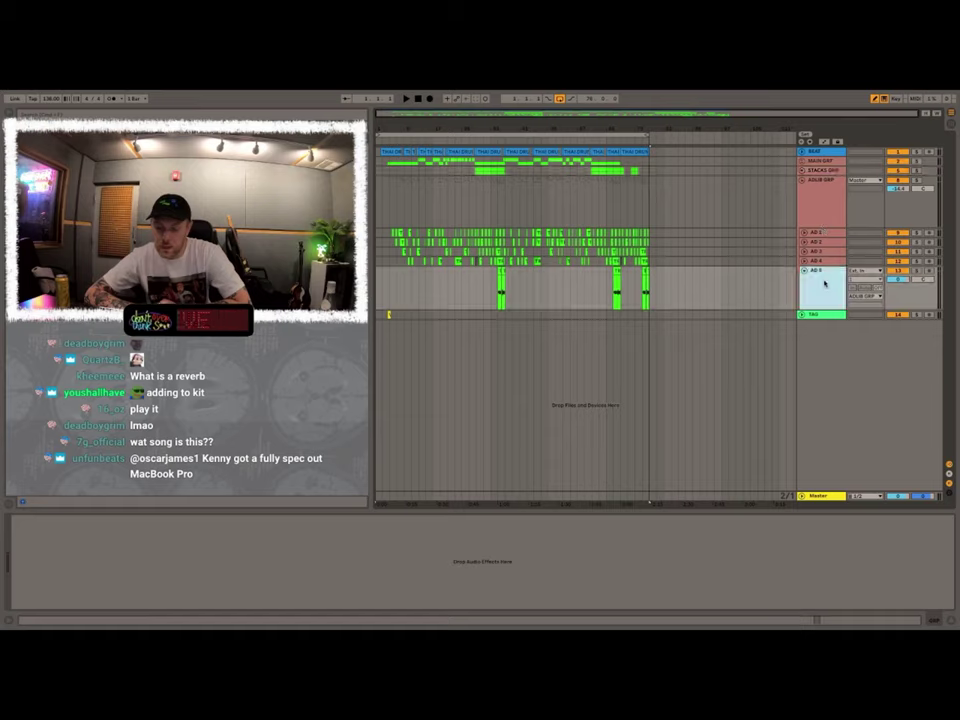
click(804, 232)
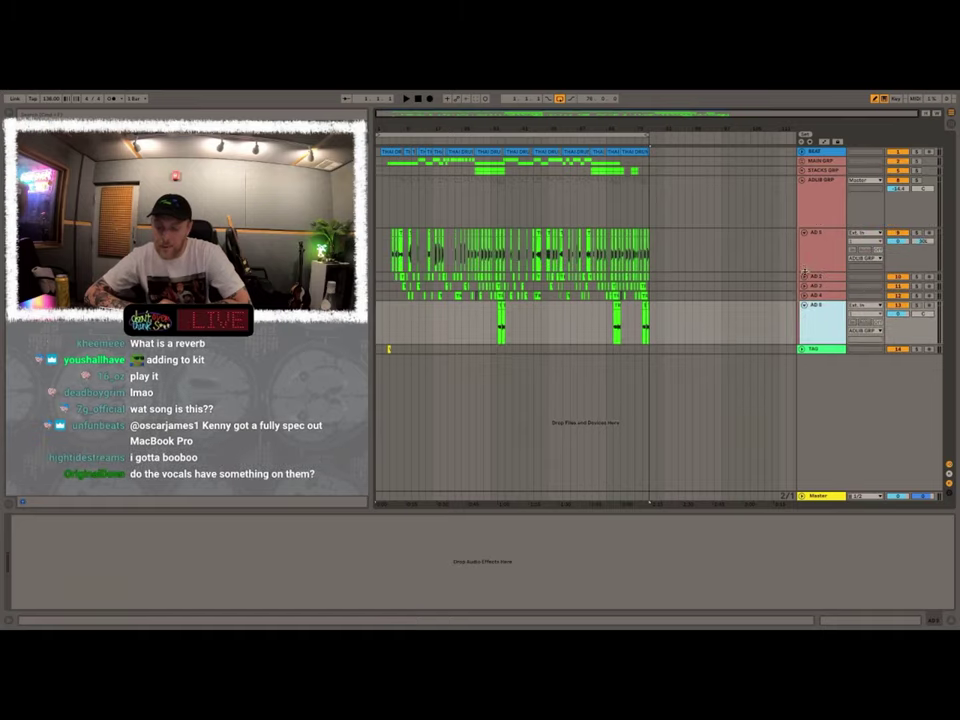
click(812, 276)
click(803, 276)
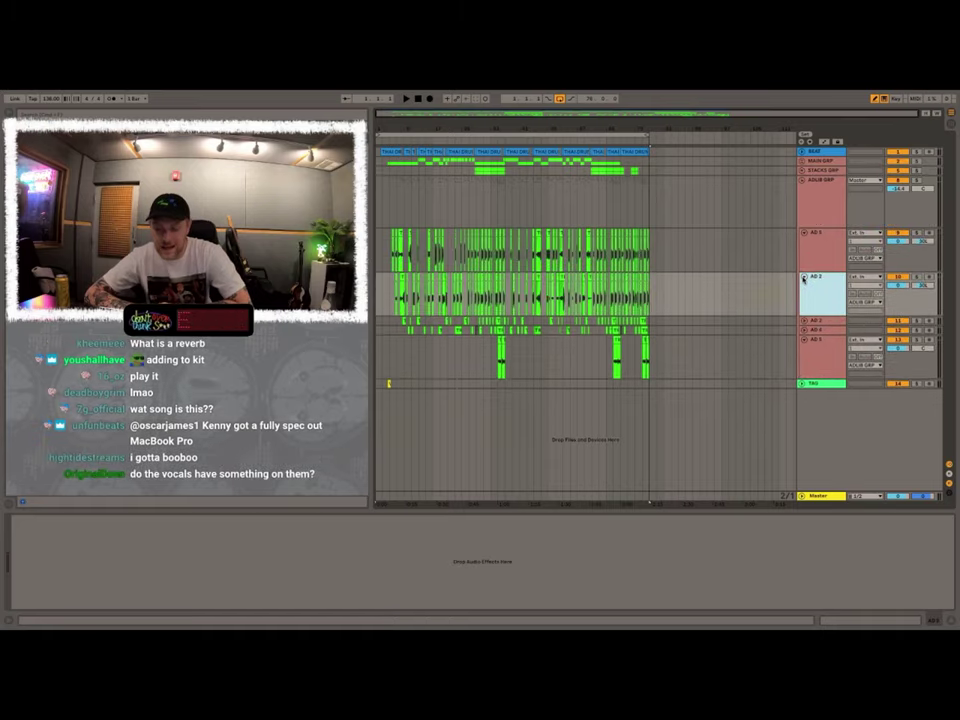
Unfold STACKS GRP and expand STACK 1 to view the stack and ad-lib waveforms.
click(803, 170)
click(804, 223)
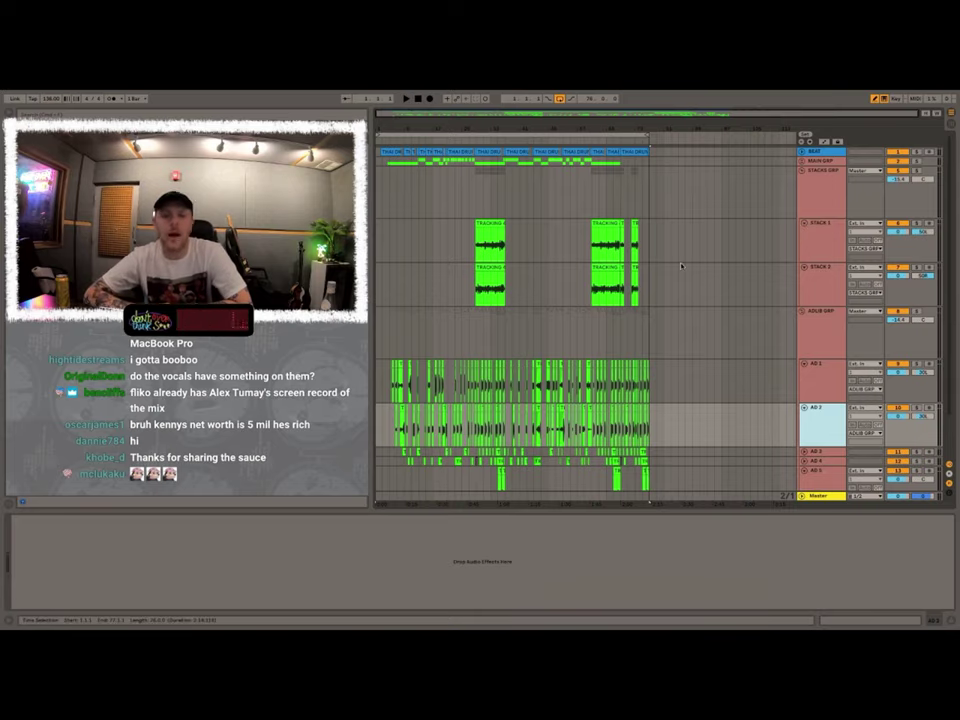
scroll(681, 265, down, 2)
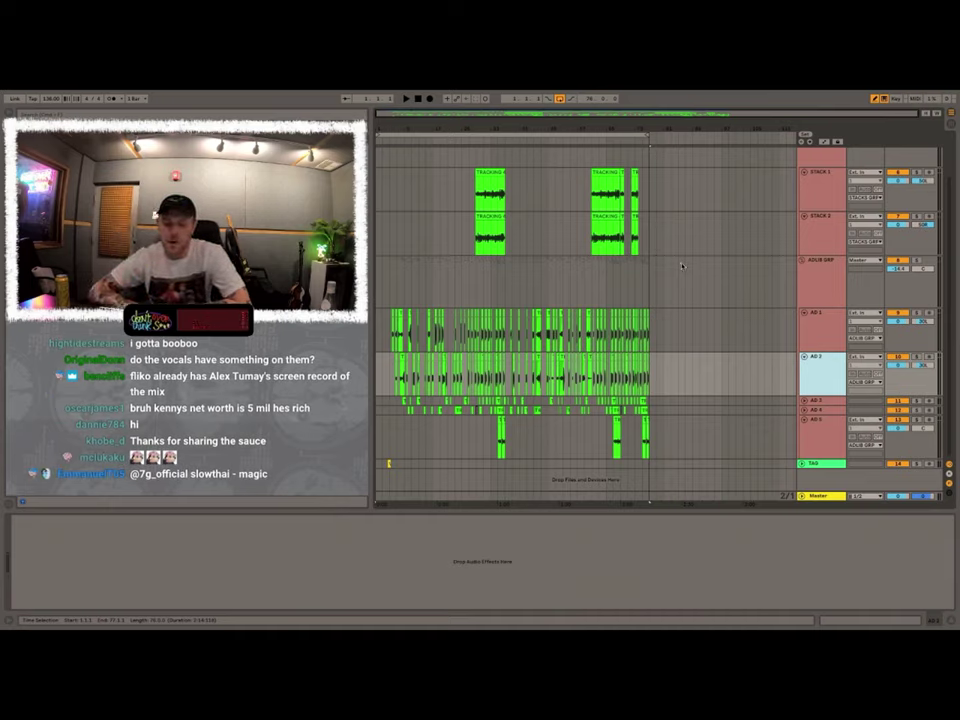
Select the ADLIB GRP, AD 1 and AD 2 tracks in turn to examine the ad-lib layers.
click(829, 273)
click(822, 340)
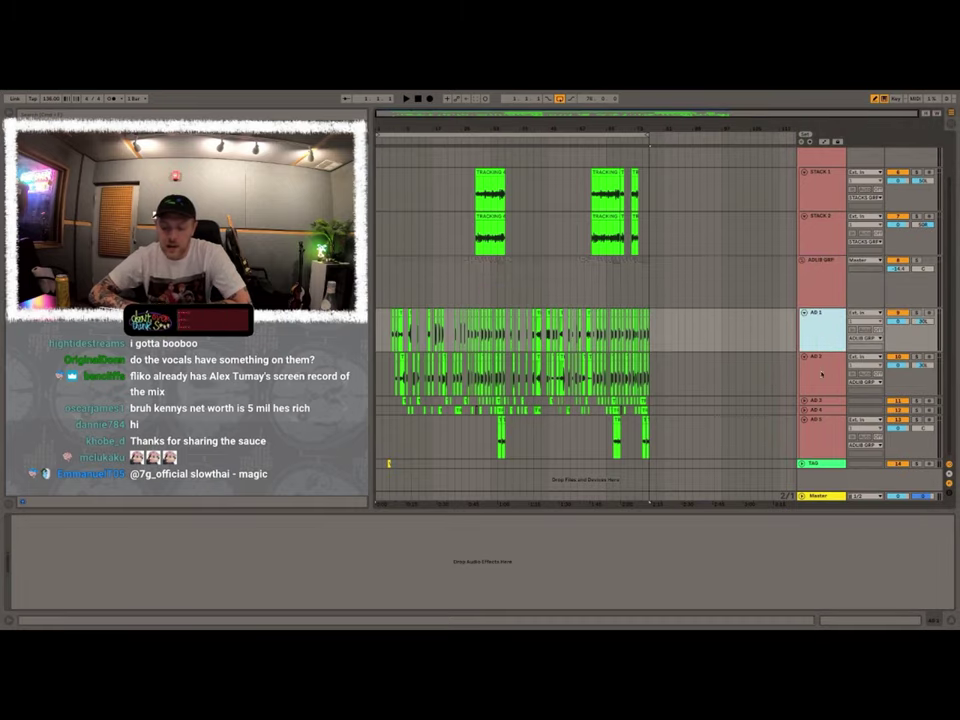
click(822, 374)
drag(818, 341, 818, 338)
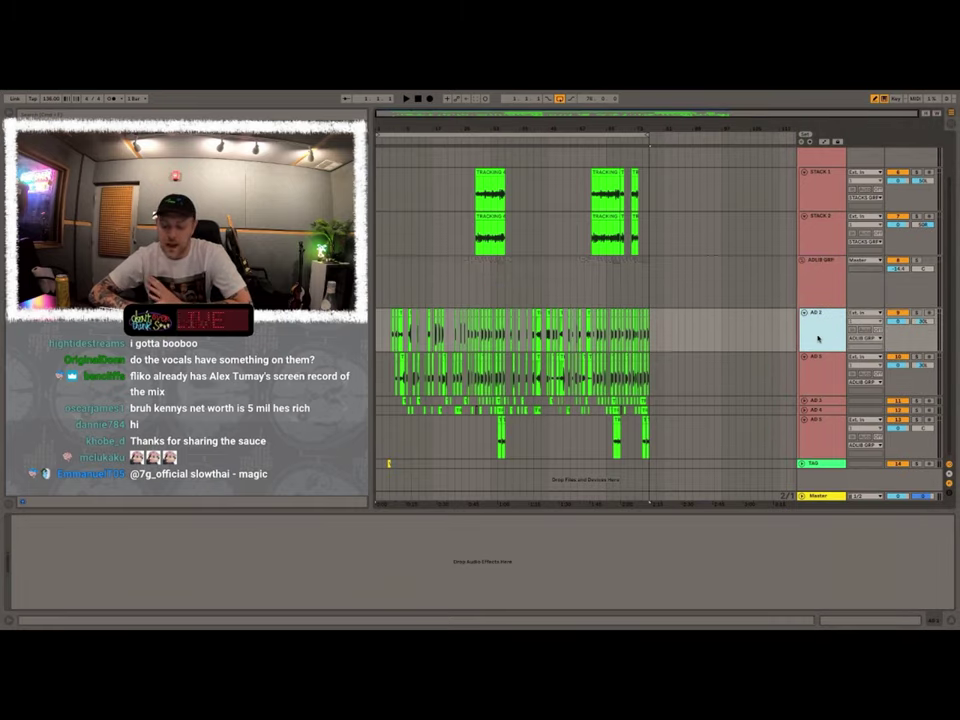
key(ctrl+z)
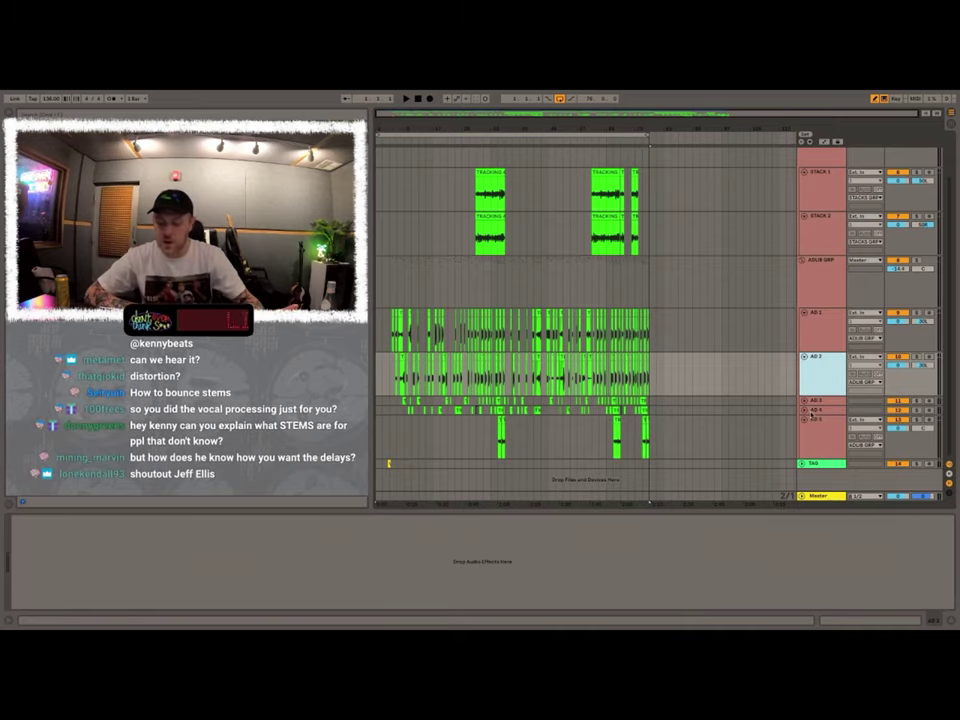
Fold ADLIB GRP and STACKS GRP, and select the MAIN, STACKS and ADLIB group tracks together.
click(803, 259)
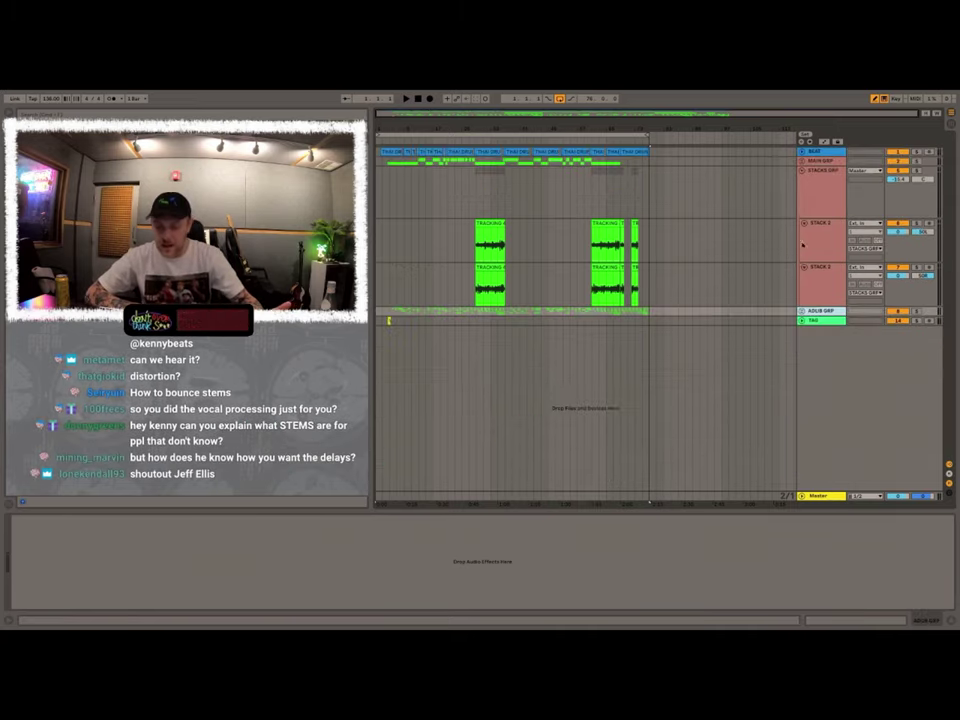
click(803, 170)
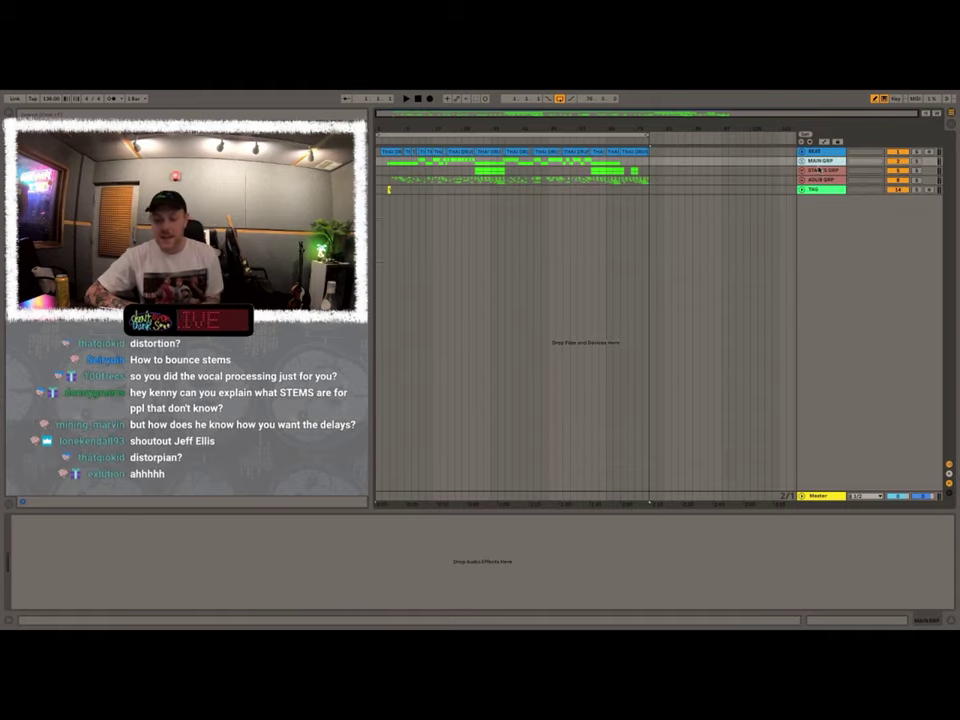
click(820, 172)
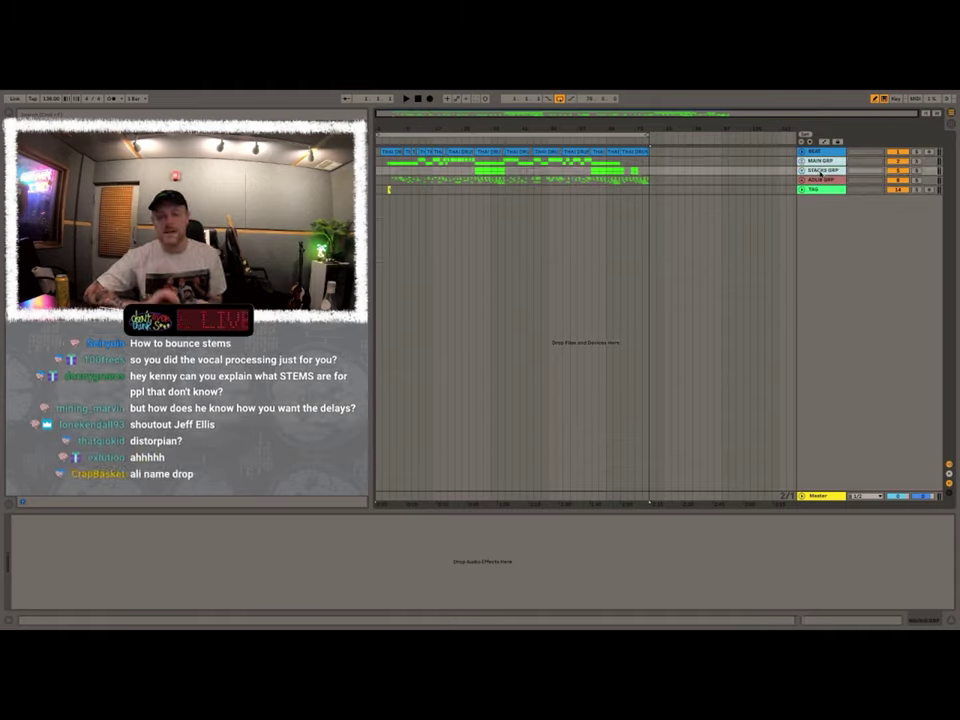
click(826, 180)
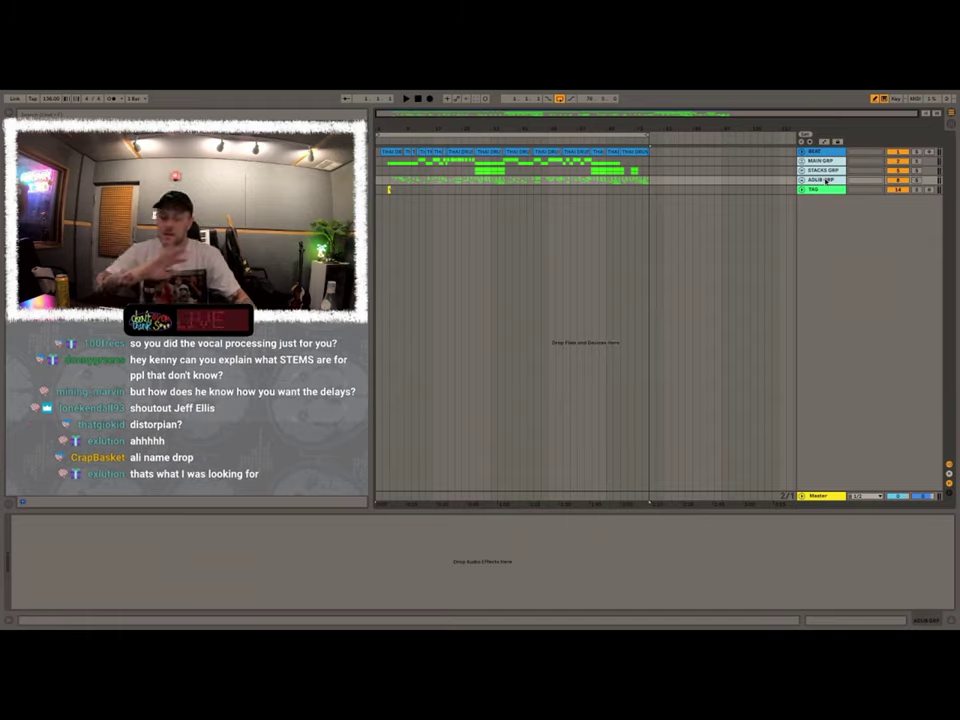
Unfold the three selected vocal groups to show all their individual tracks.
click(802, 181)
click(818, 203)
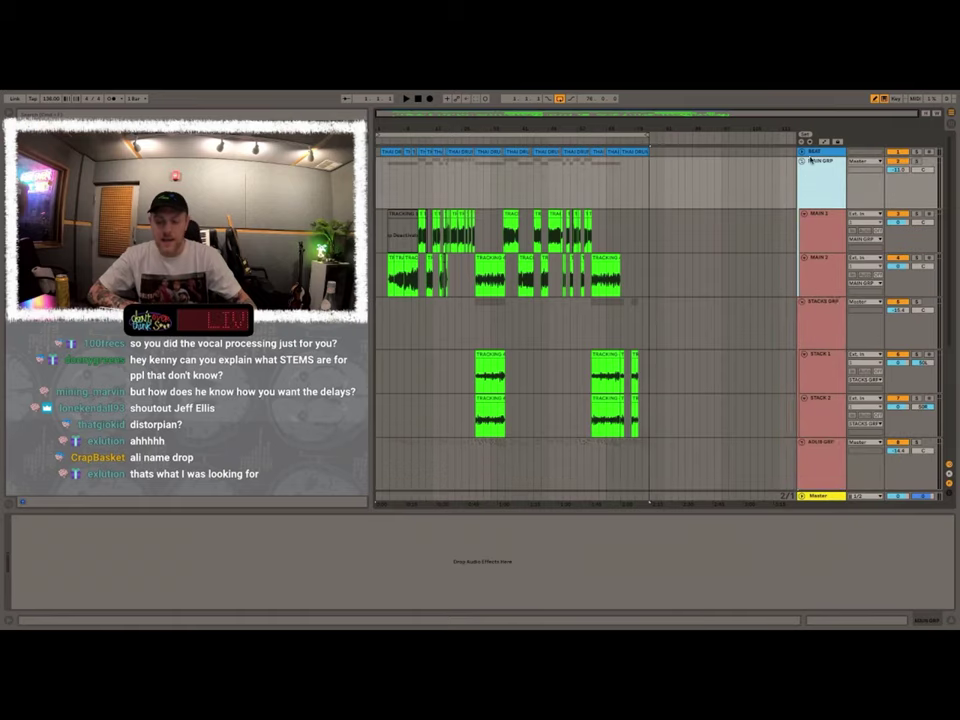
click(802, 161)
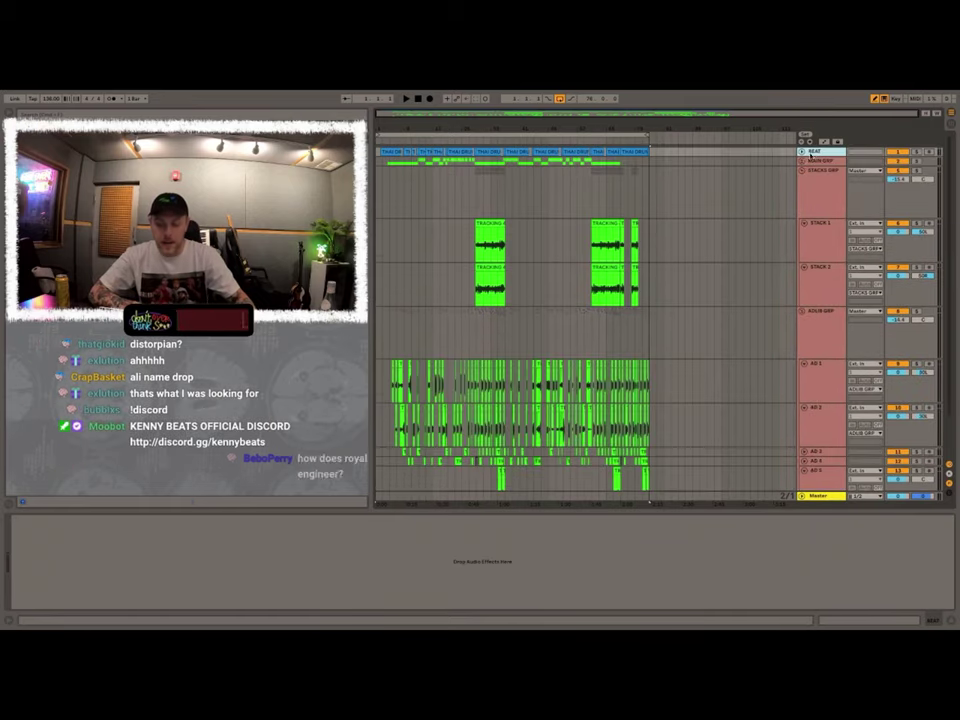
click(802, 161)
Go through the individual MAIN, STACK, ad-lib and TAG tracks, selecting them one after another.
click(822, 233)
click(822, 276)
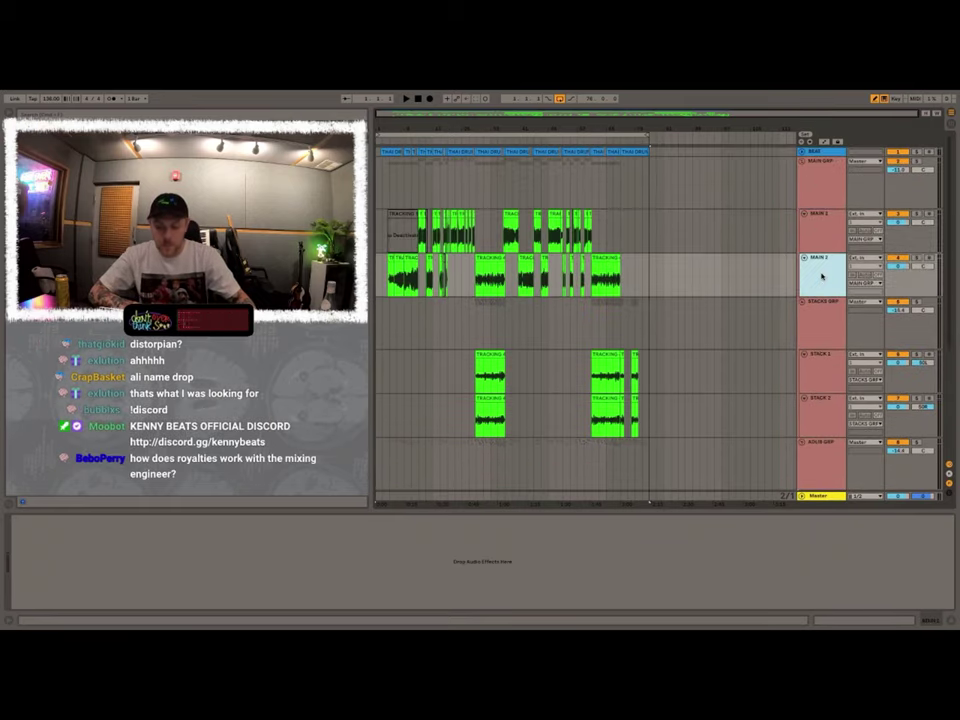
click(819, 365)
click(823, 415)
scroll(823, 415, down, 3)
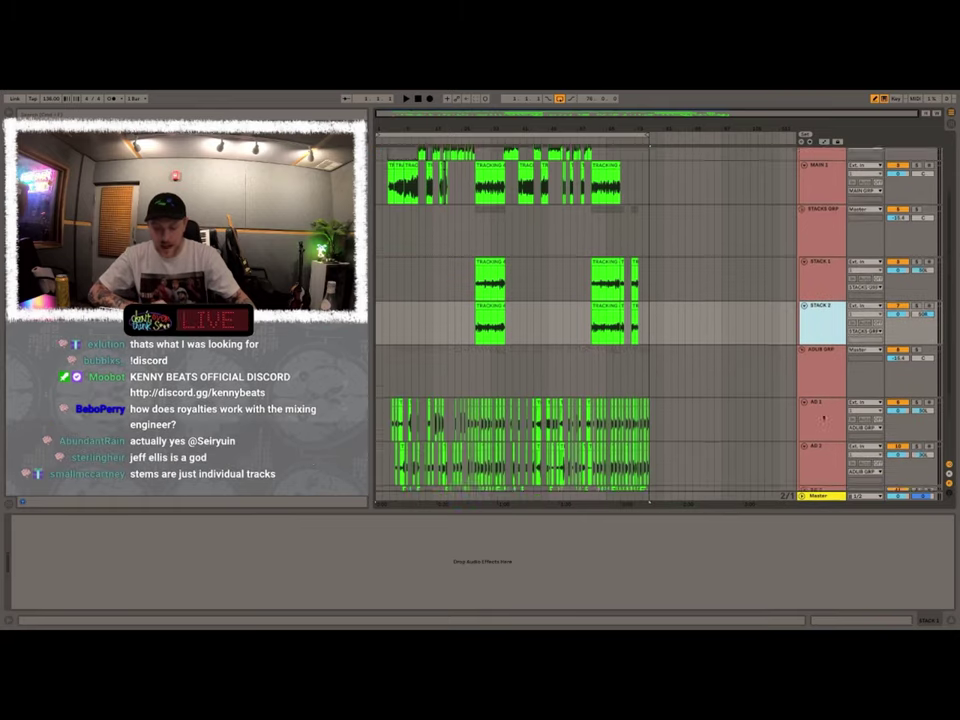
click(826, 378)
scroll(820, 420, down, 1)
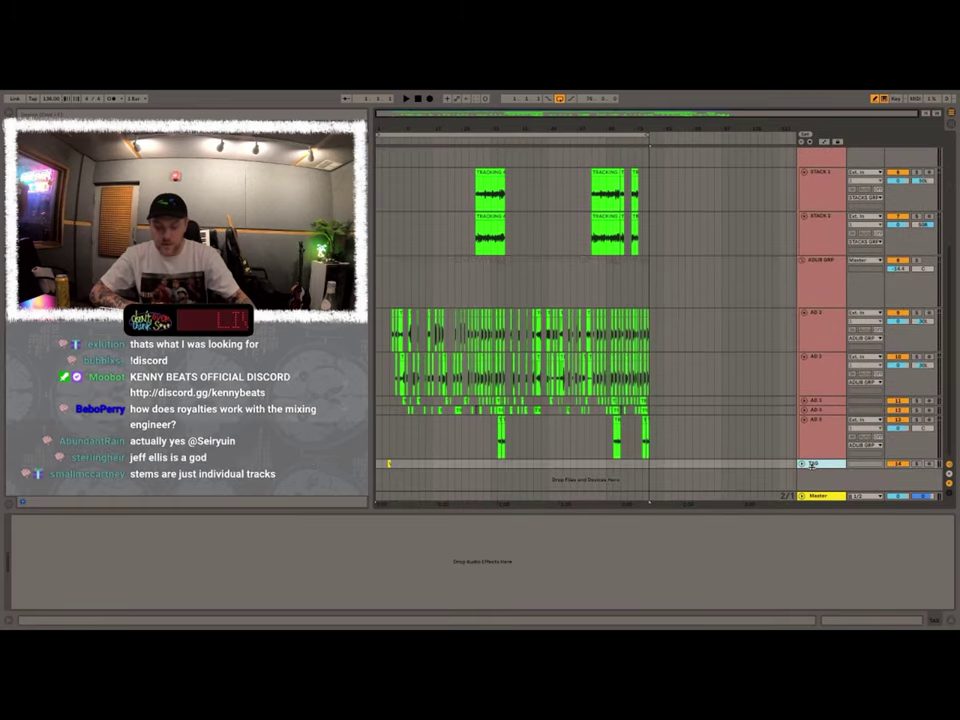
Duplicate the MAIN 1 track three times within MAIN GRP.
scroll(812, 470, up, 5)
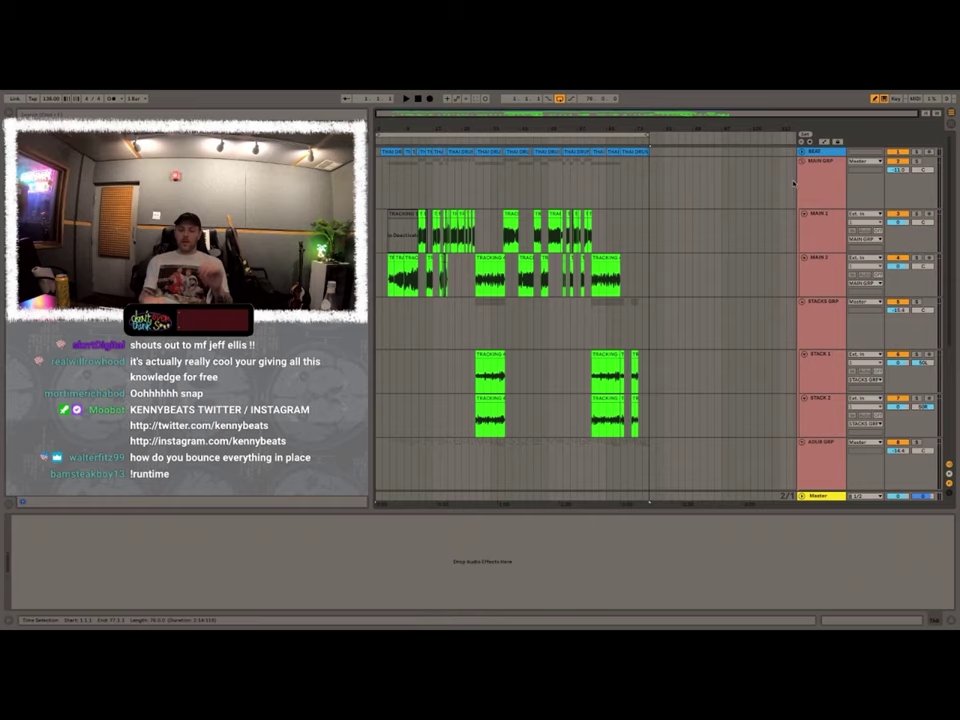
click(818, 230)
key(ctrl+d)
key(ctrl+d)
key(ctrl+d)
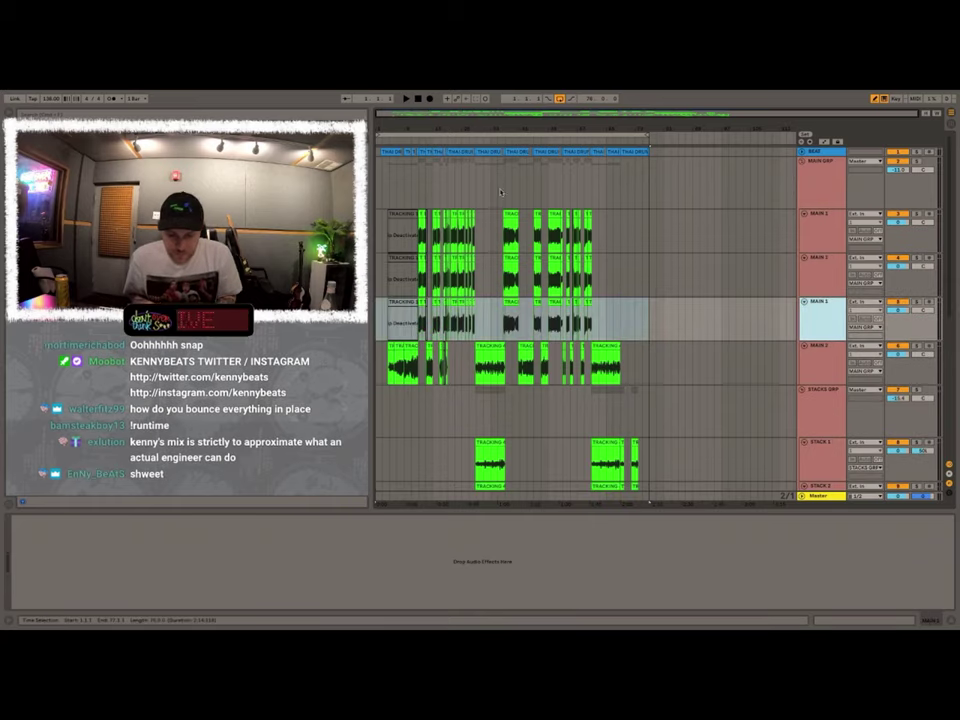
Delete the clip spanning 12.4.4 to 14.1.1 from the lowest MAIN 1 duplicate.
drag(423, 130, 449, 324)
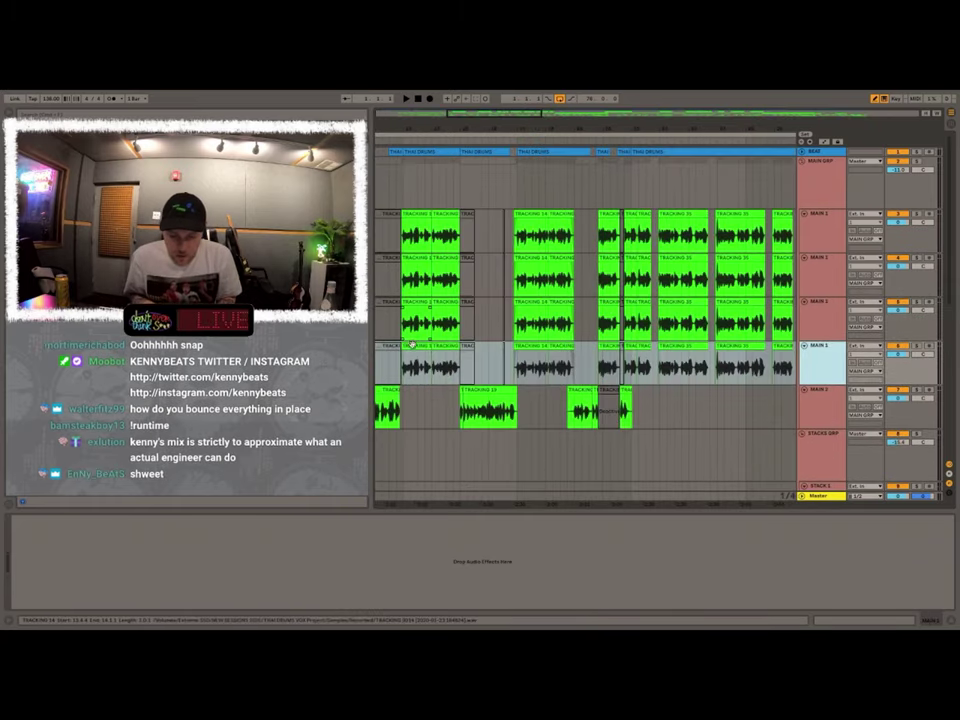
click(412, 346)
key(Delete)
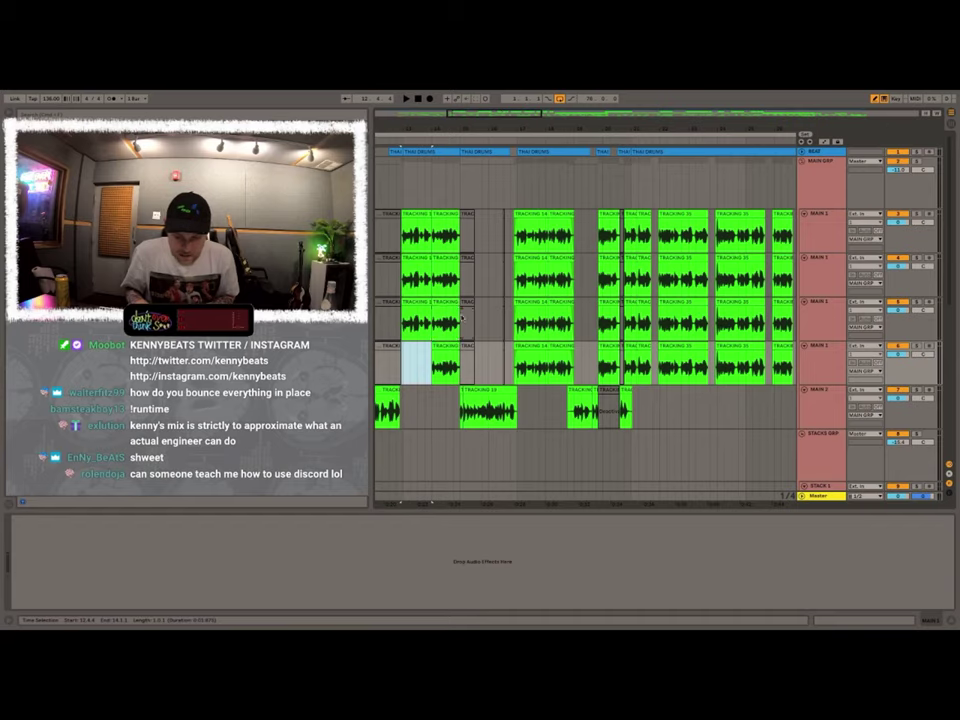
Delete the bar 13 to 15 vocal clips from the two lower MAIN 1 duplicates and the first of these clips from the second MAIN 1 track.
drag(397, 330, 459, 304)
key(Delete)
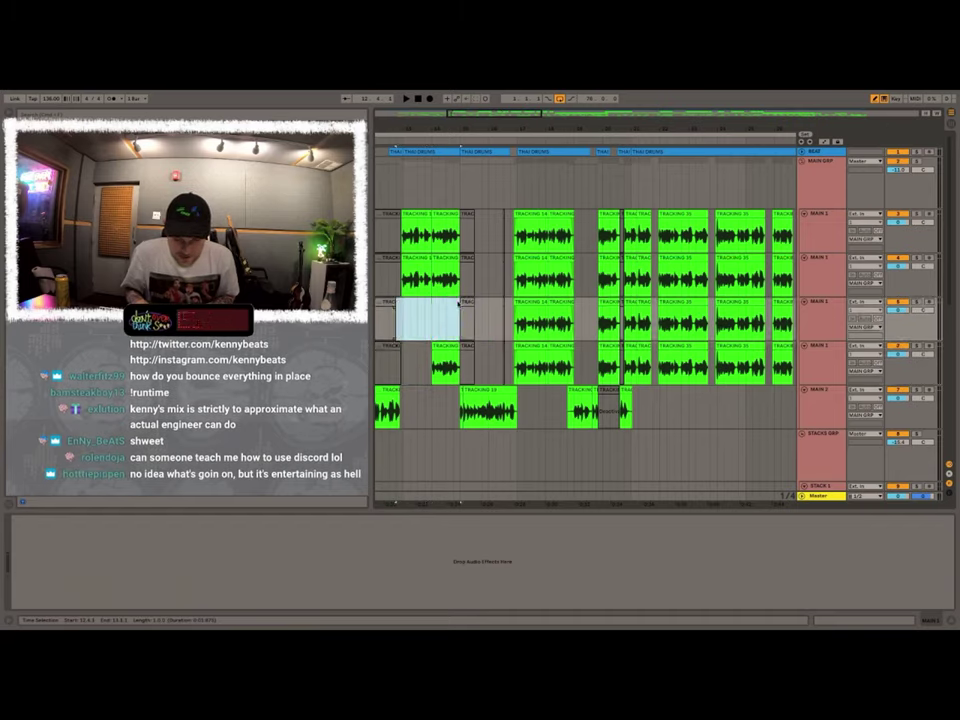
drag(474, 348, 418, 365)
key(Delete)
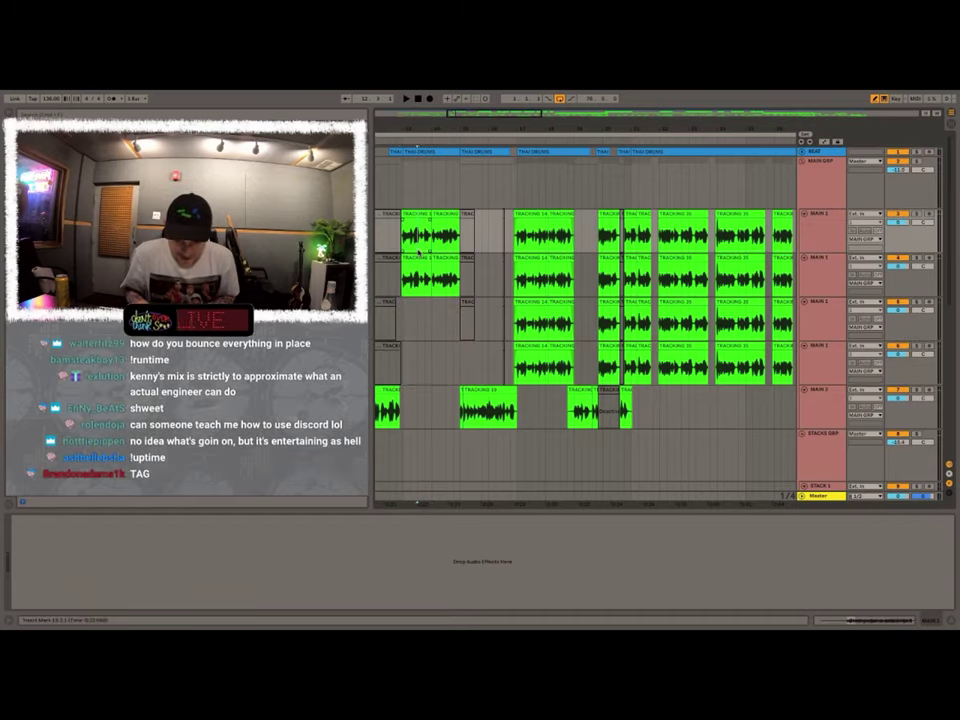
drag(403, 264, 431, 266)
key(Delete)
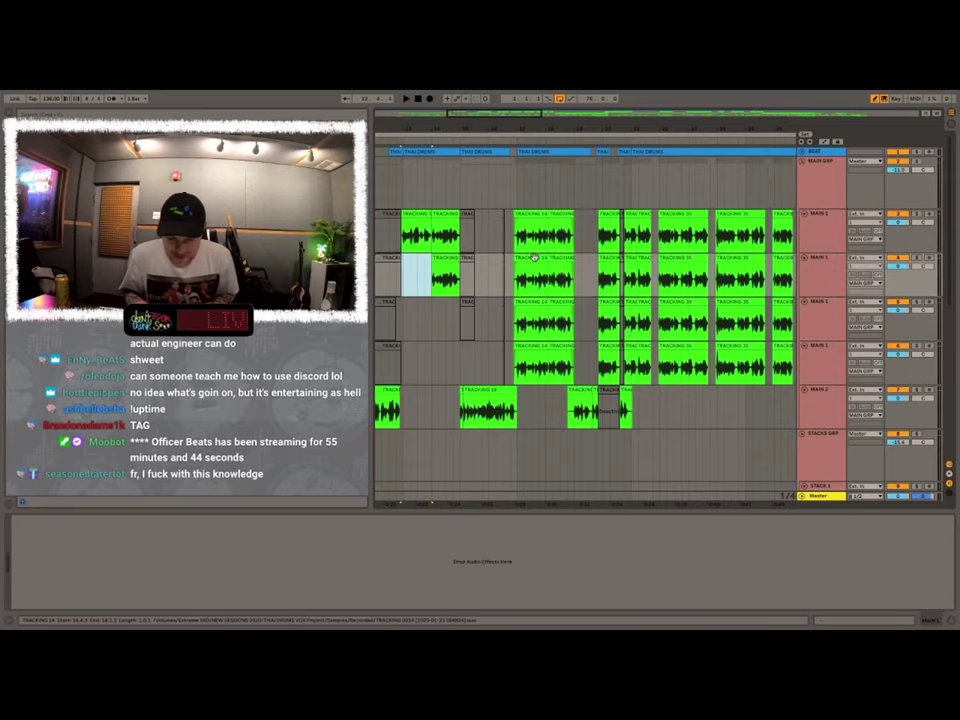
Remove overlapping vocal clips between bars 16 and 20 across the MAIN 1 copies, plus the top track's clip from 14.1.1 to 14.4.4.
drag(503, 215, 545, 262)
key(Delete)
drag(574, 365, 483, 362)
key(Delete)
drag(580, 334, 619, 366)
key(Delete)
click(576, 308)
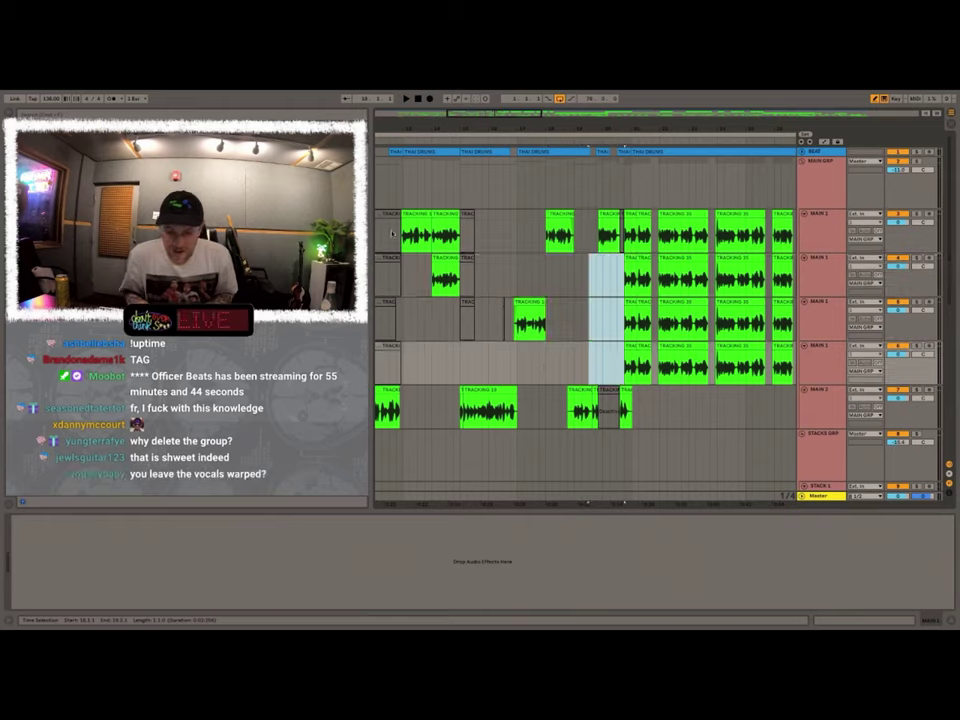
key(Delete)
drag(460, 232, 432, 232)
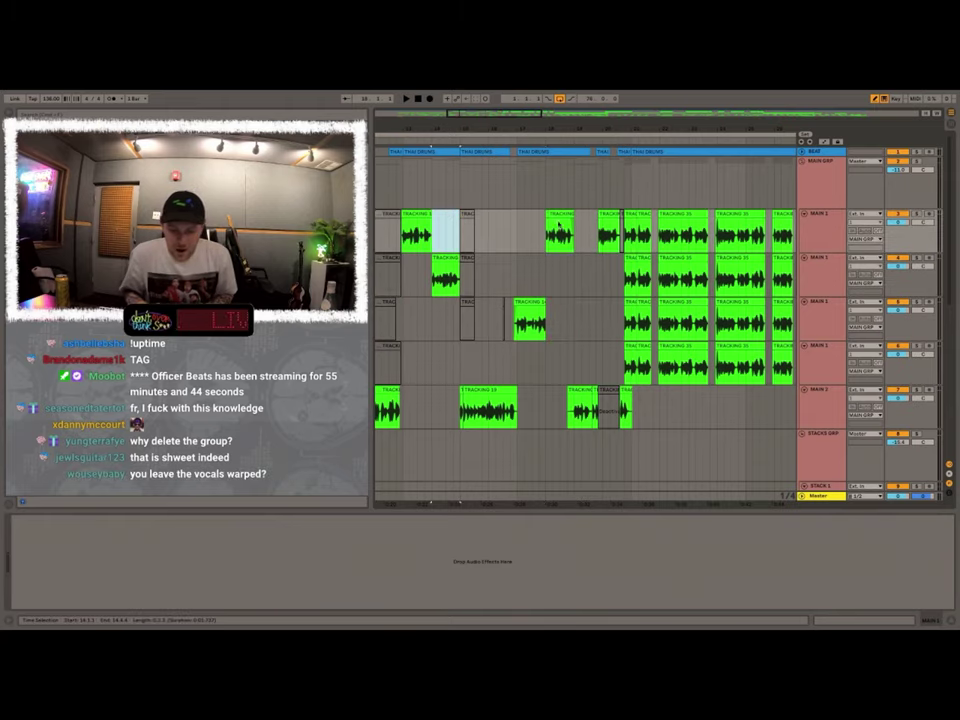
Undo all the clip deletions and the MAIN 1 track duplications.
key(ctrl+z)
key(ctrl+z)
key(ctrl+z)
key(ctrl+z)
key(ctrl+z)
key(ctrl+z)
key(ctrl+z)
key(ctrl+z)
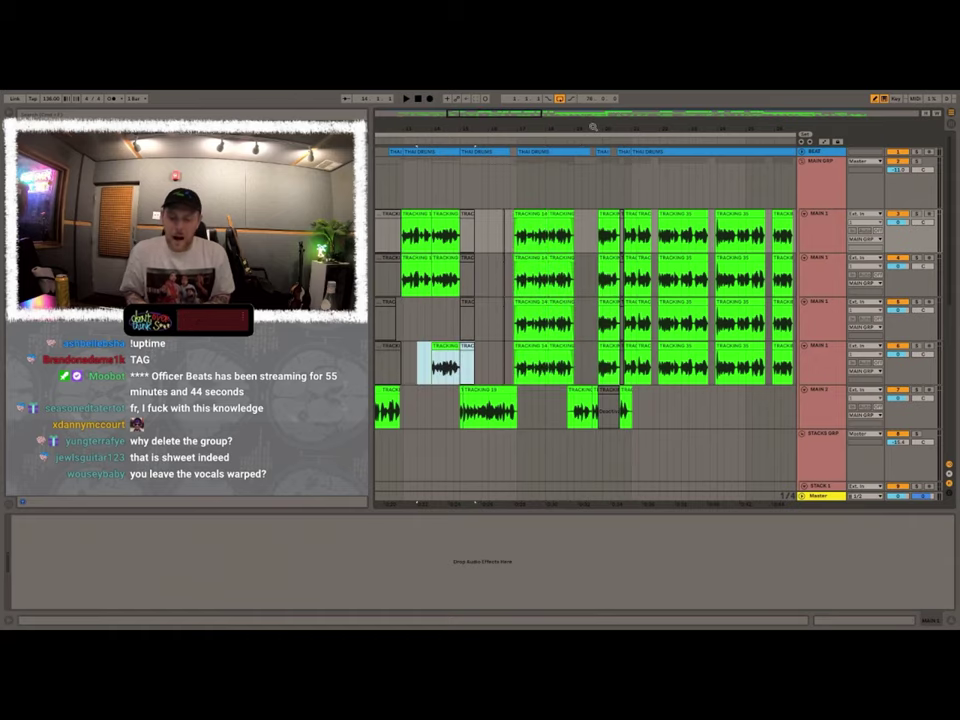
drag(592, 127, 592, 123)
key(ctrl+z)
key(ctrl+z)
key(ctrl+z)
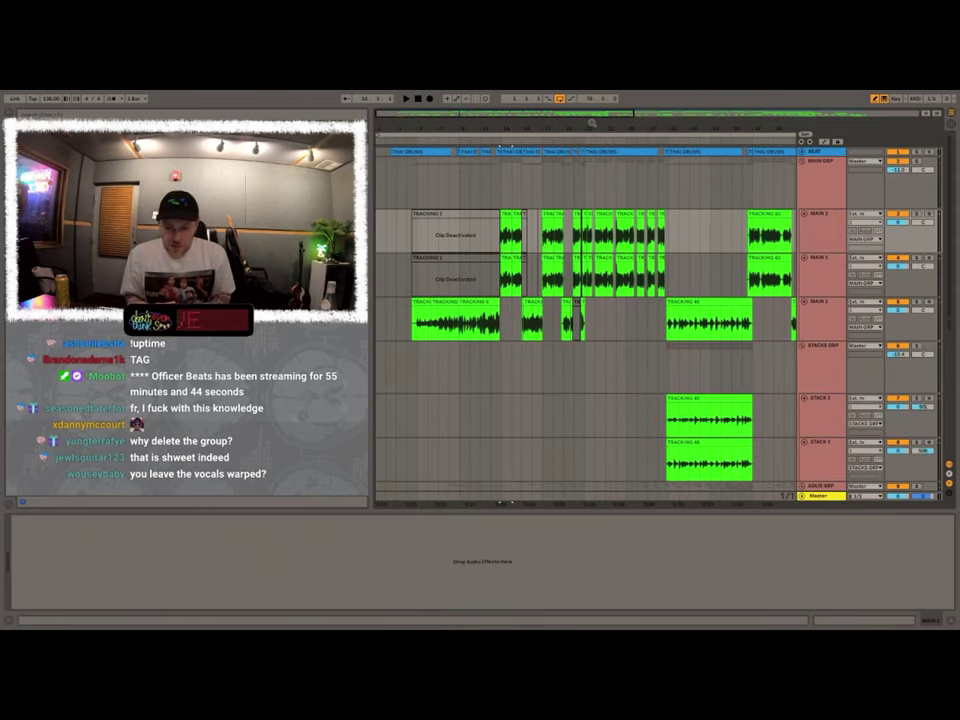
key(ctrl+z)
drag(598, 126, 482, 126)
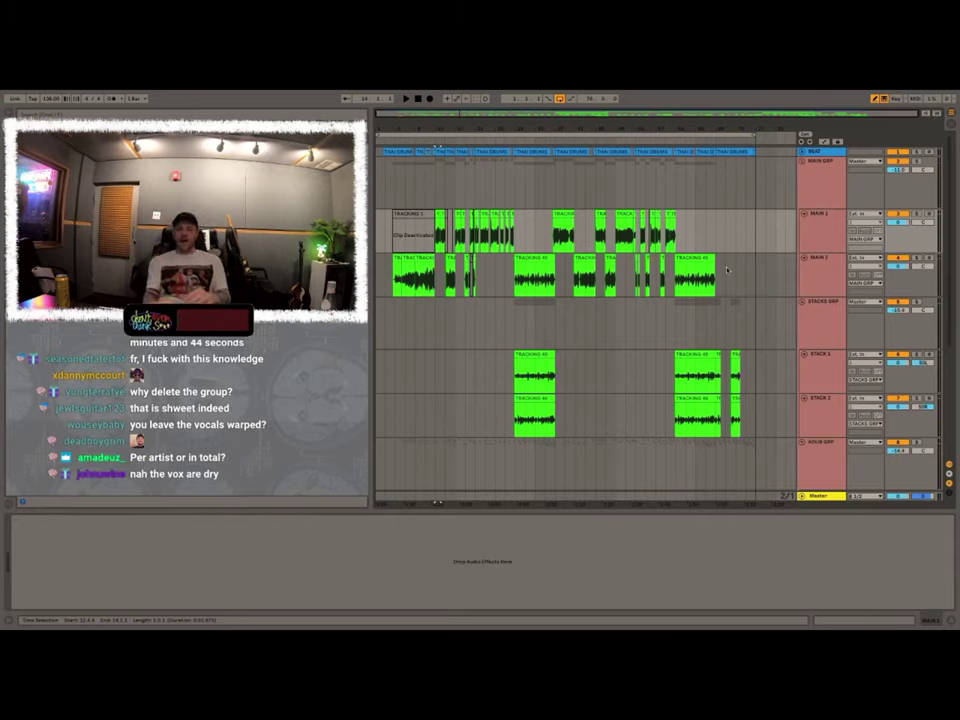
Insert two new audio tracks below MAIN 2 in MAIN GRP and delete both of them again.
key(ctrl+t)
key(ctrl+t)
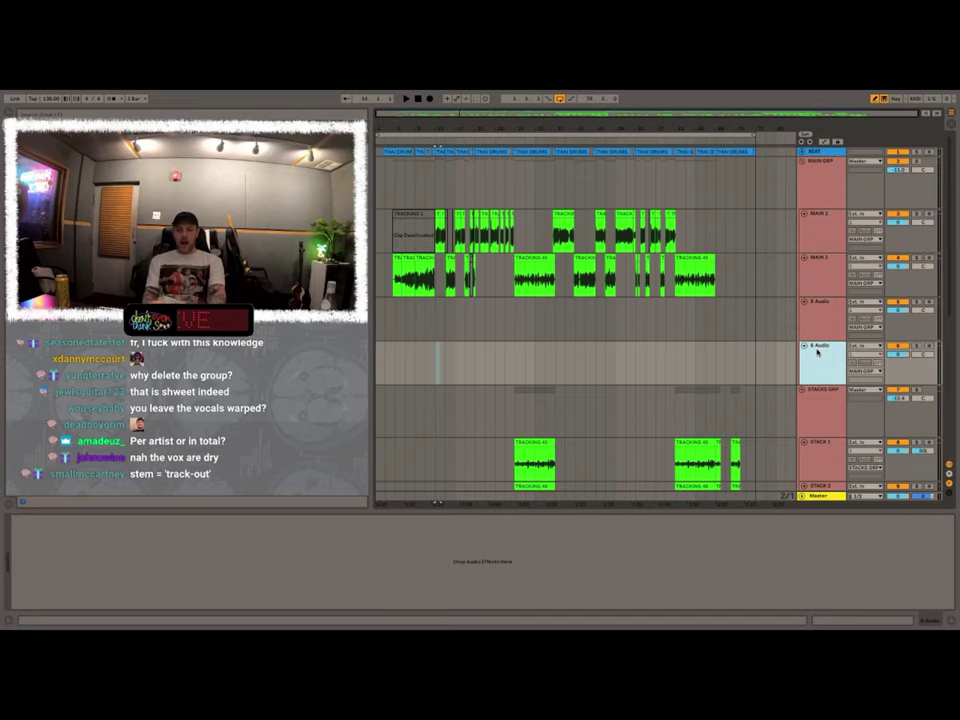
click(817, 302)
key(Delete)
key(Delete)
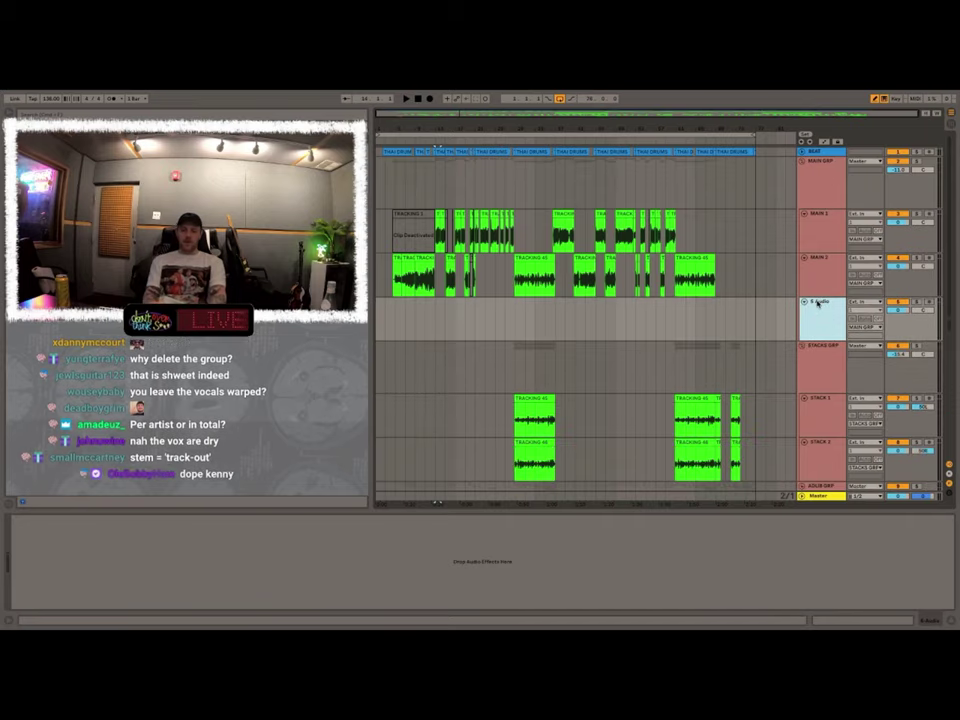
Rename the STACK 1 track as "tracking 49" and undo the renaming.
click(821, 365)
scroll(821, 365, down, 2)
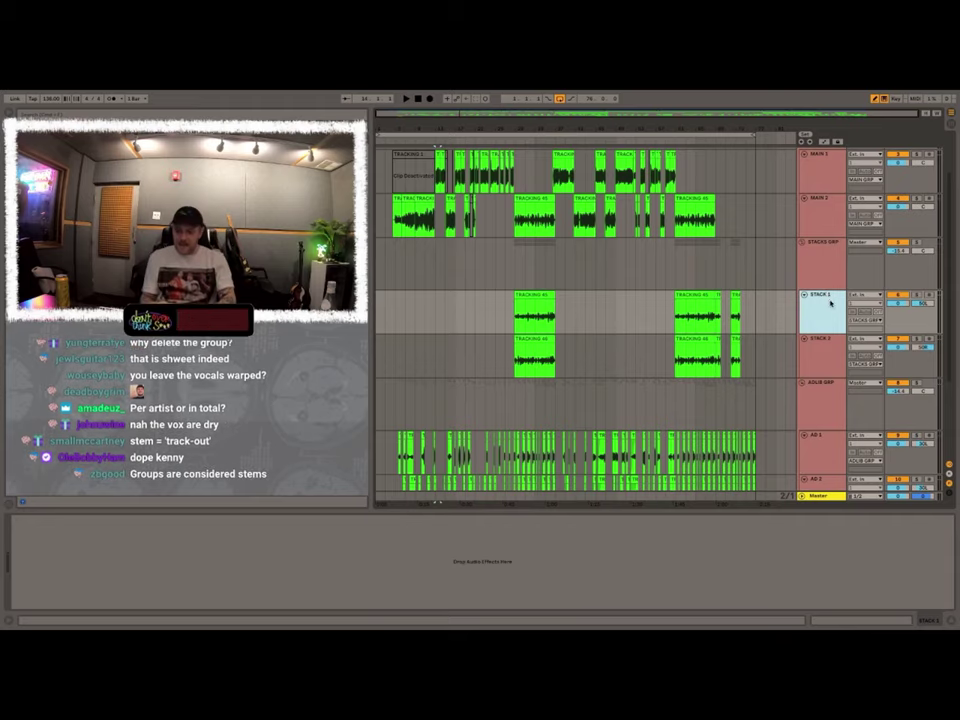
key(ctrl+r)
text(Str)
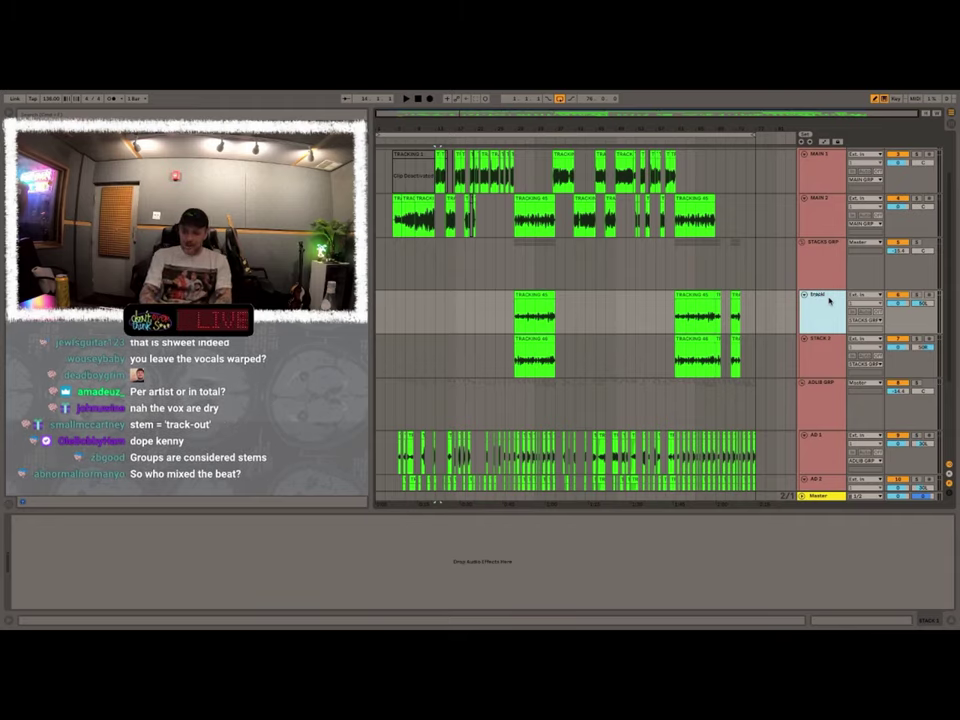
key(Return)
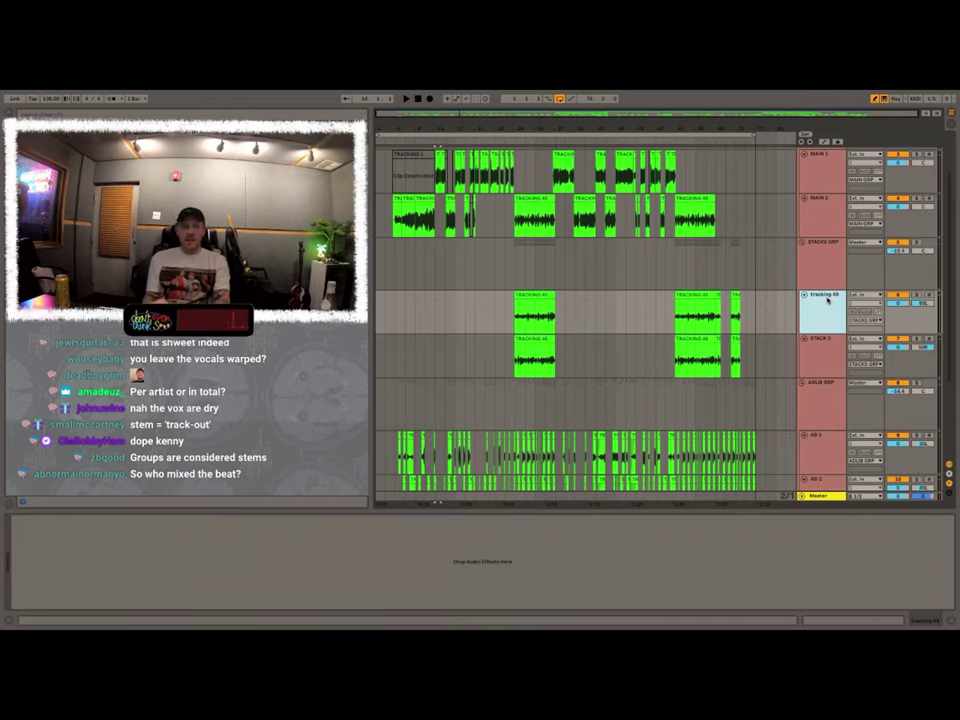
key(ctrl+z)
Go through the ad-lib tracks AD 1 to AD 5 in ADLIB GRP, selecting them individually.
scroll(812, 332, down, 3)
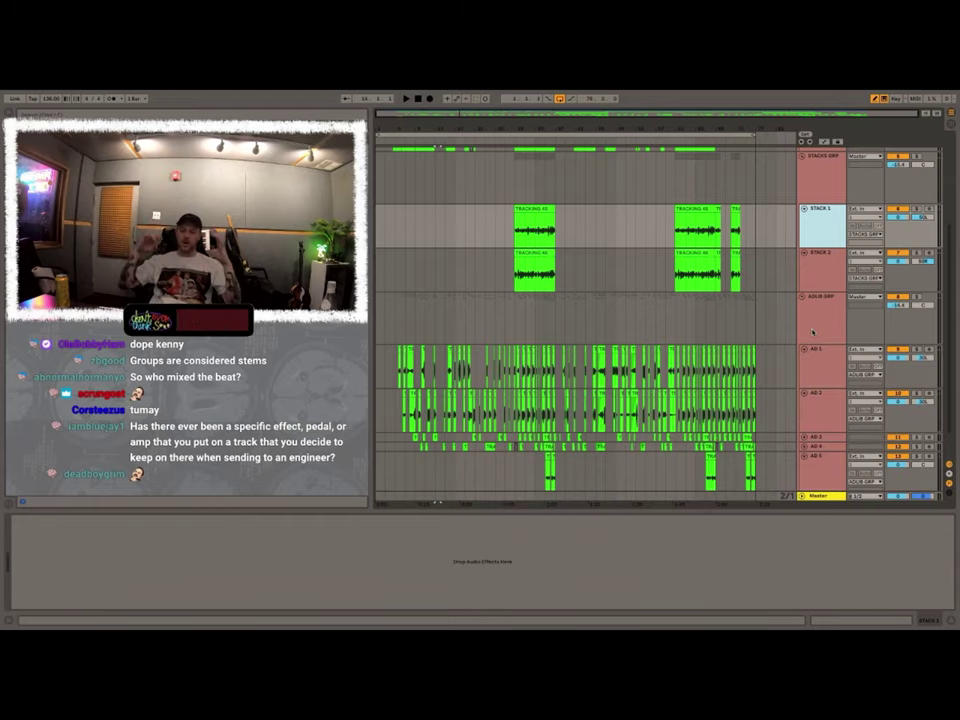
click(825, 358)
scroll(826, 360, down, 1)
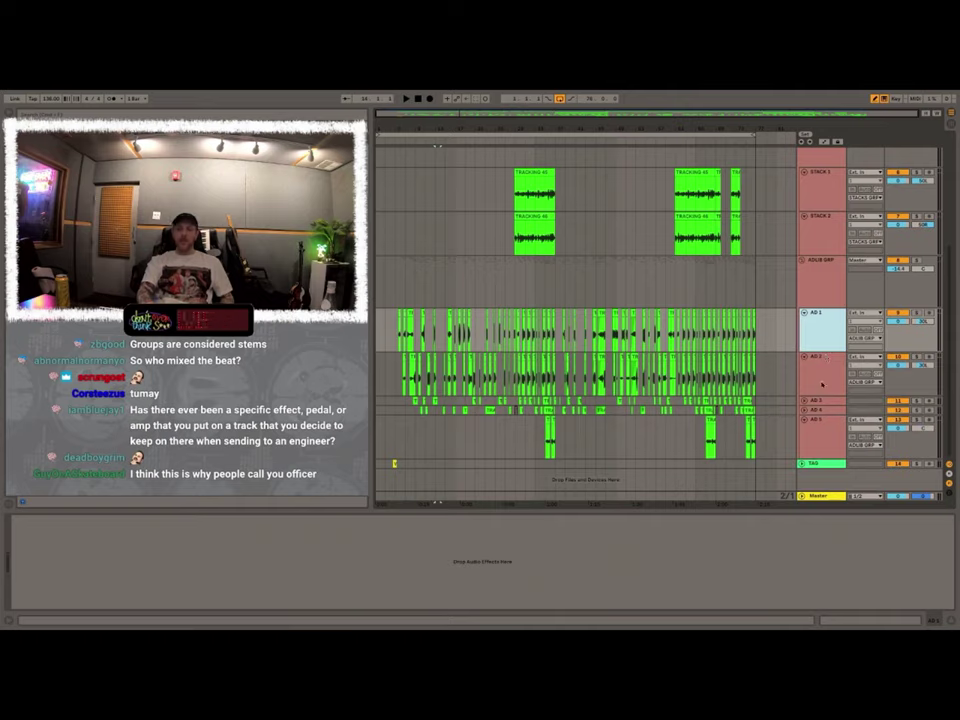
click(819, 401)
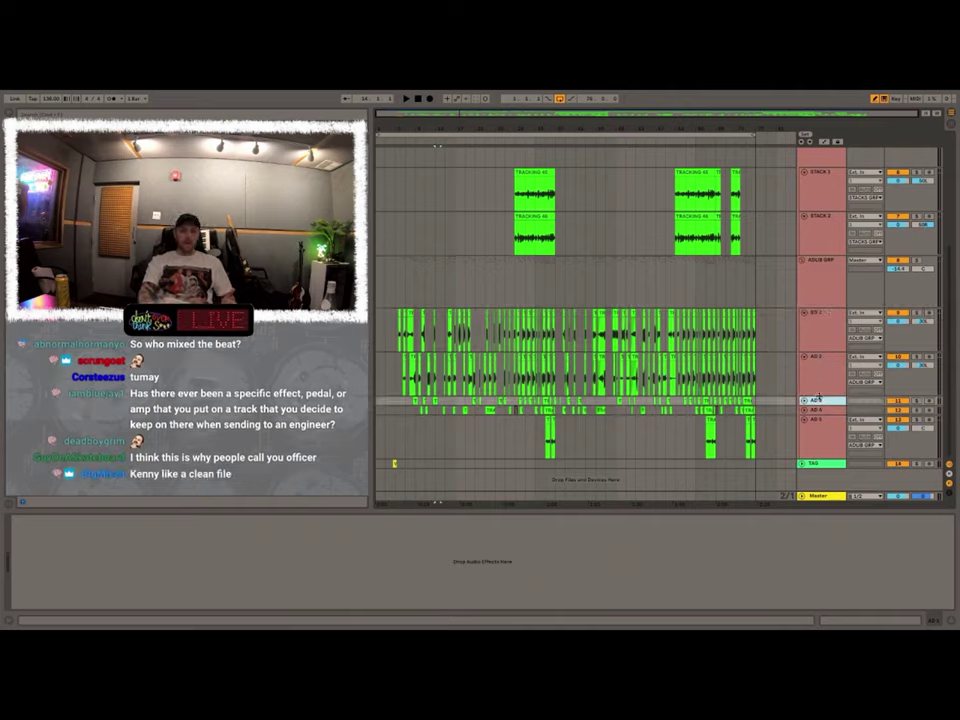
click(817, 420)
click(818, 411)
click(821, 369)
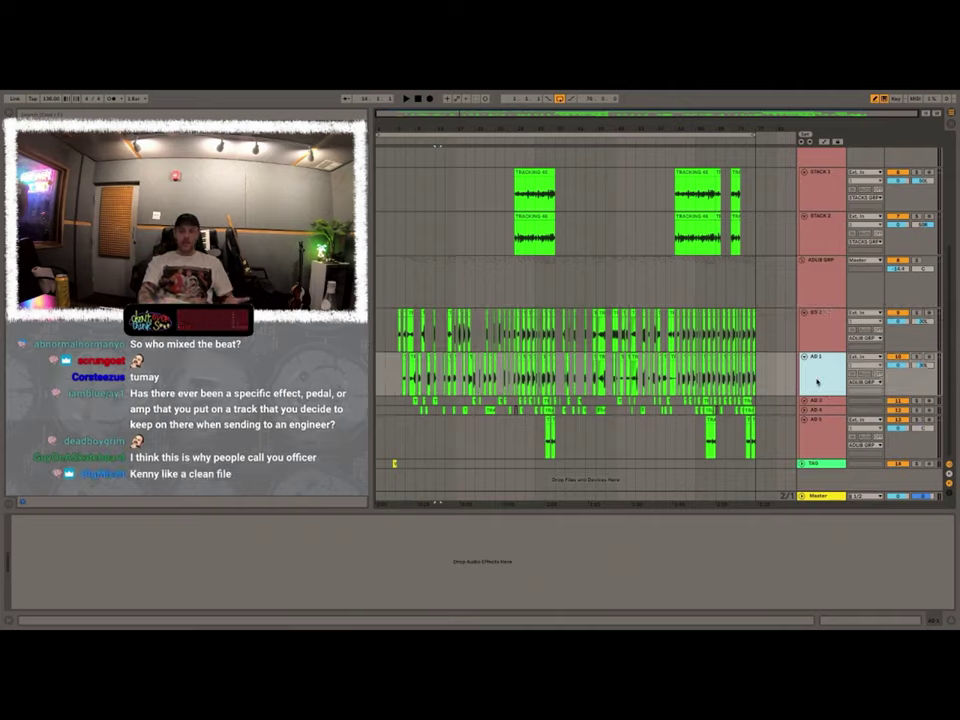
click(817, 327)
click(821, 370)
click(820, 432)
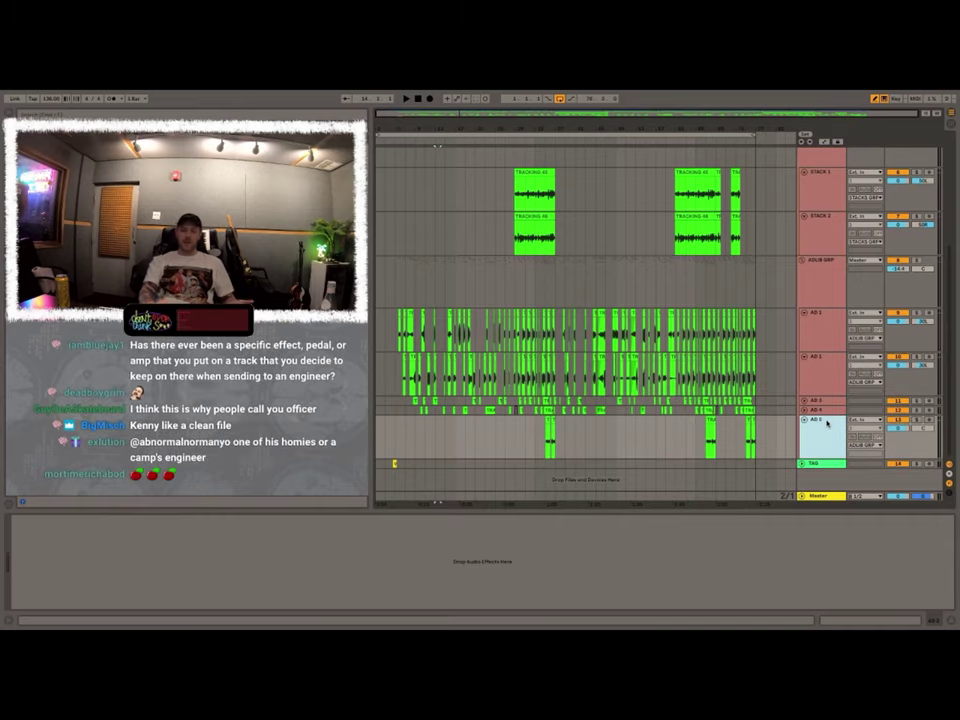
click(818, 411)
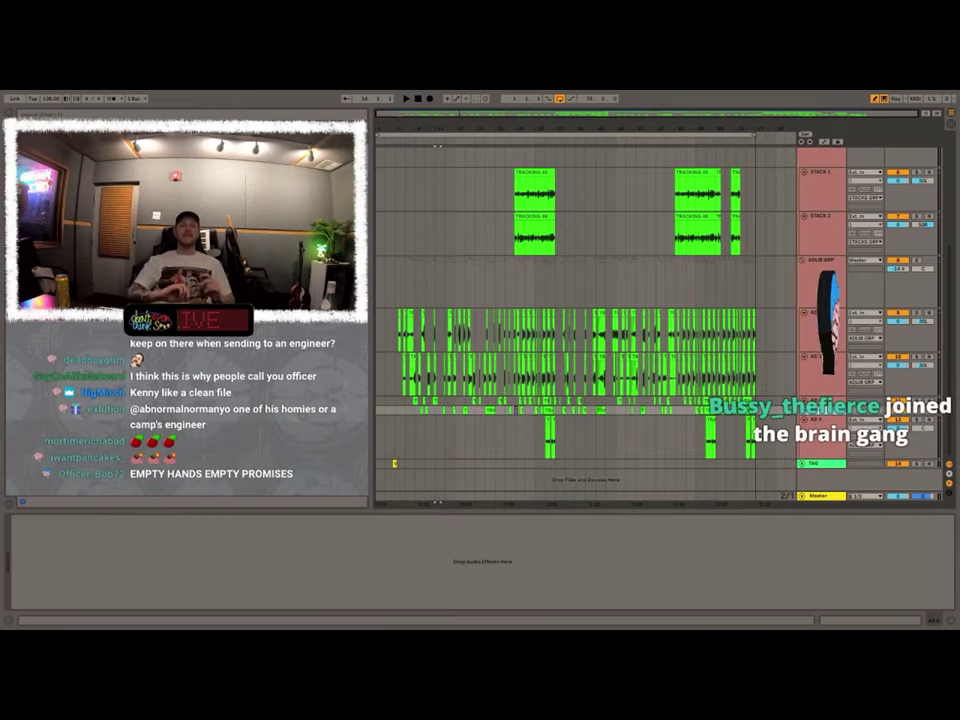
click(823, 358)
Return to MAIN GRP and select the MAIN 2 track followed by the MAIN 1 track.
scroll(826, 330, up, 3)
scroll(827, 322, up, 2)
click(823, 282)
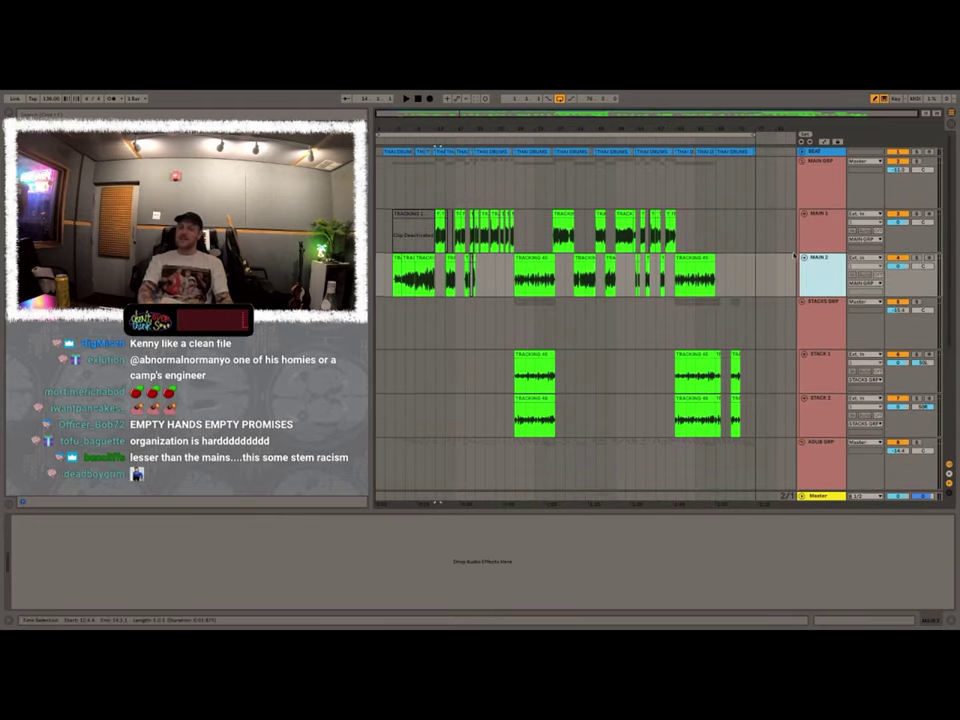
click(816, 224)
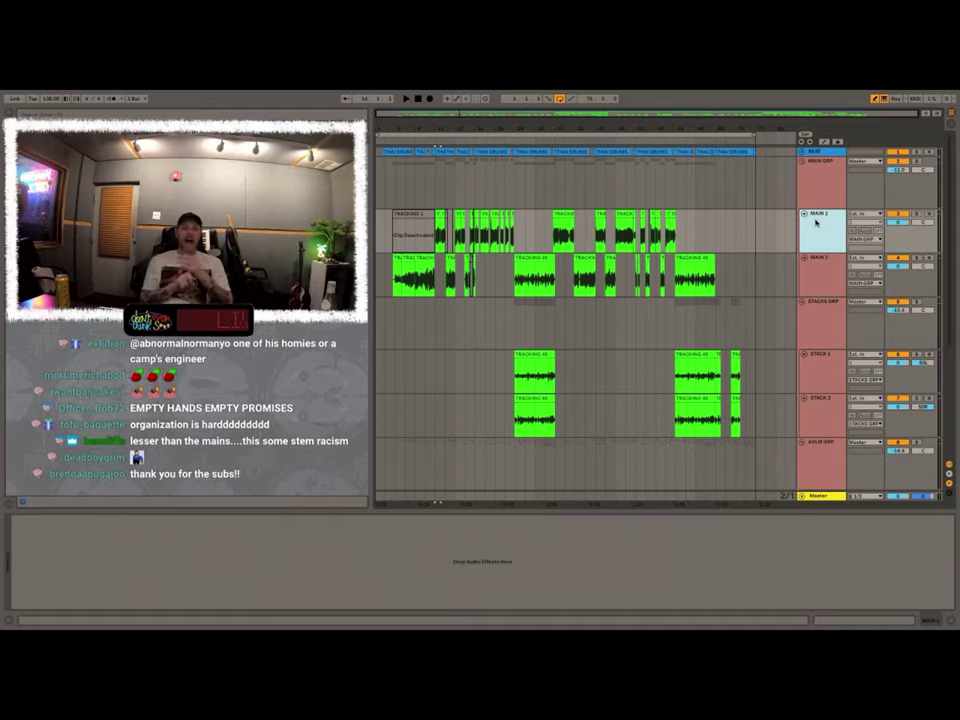
Unfold the BEAT track and select all its THAI DRUMS clips from 1.1.1 to the end of the song.
click(802, 152)
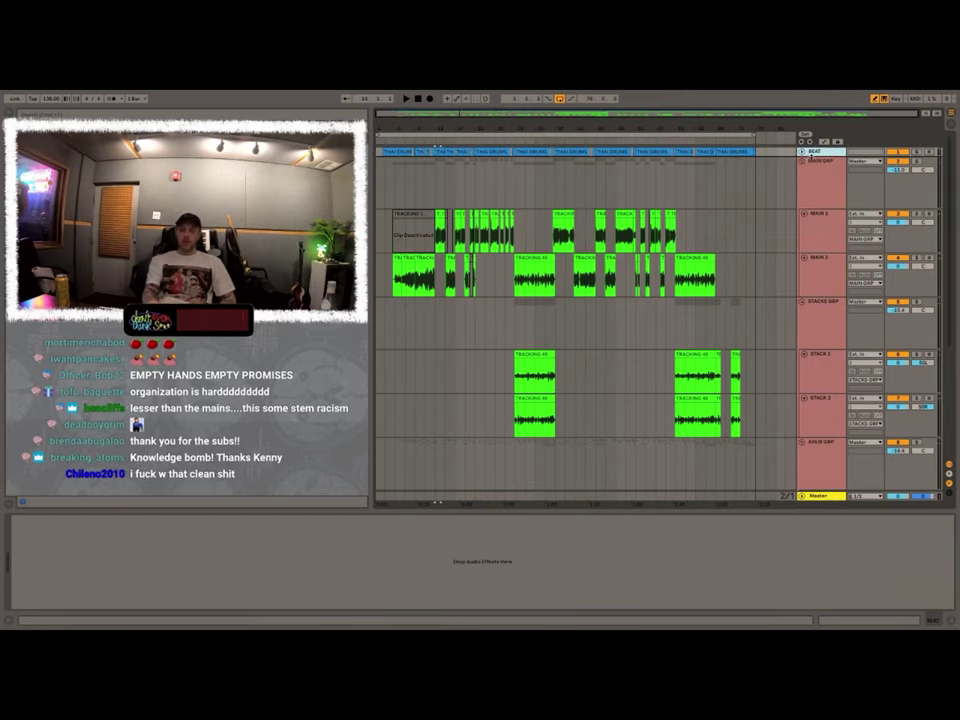
drag(766, 166, 360, 92)
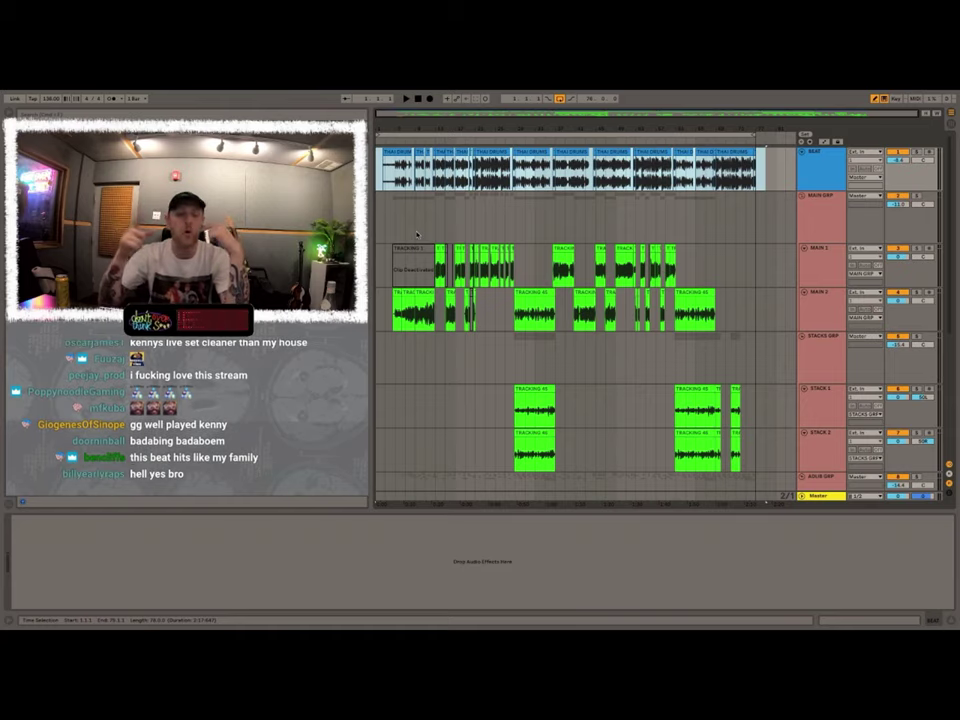
Select the first clip on STACK 1, solo that track and play the clip from its start.
scroll(452, 227, down, 5)
click(524, 190)
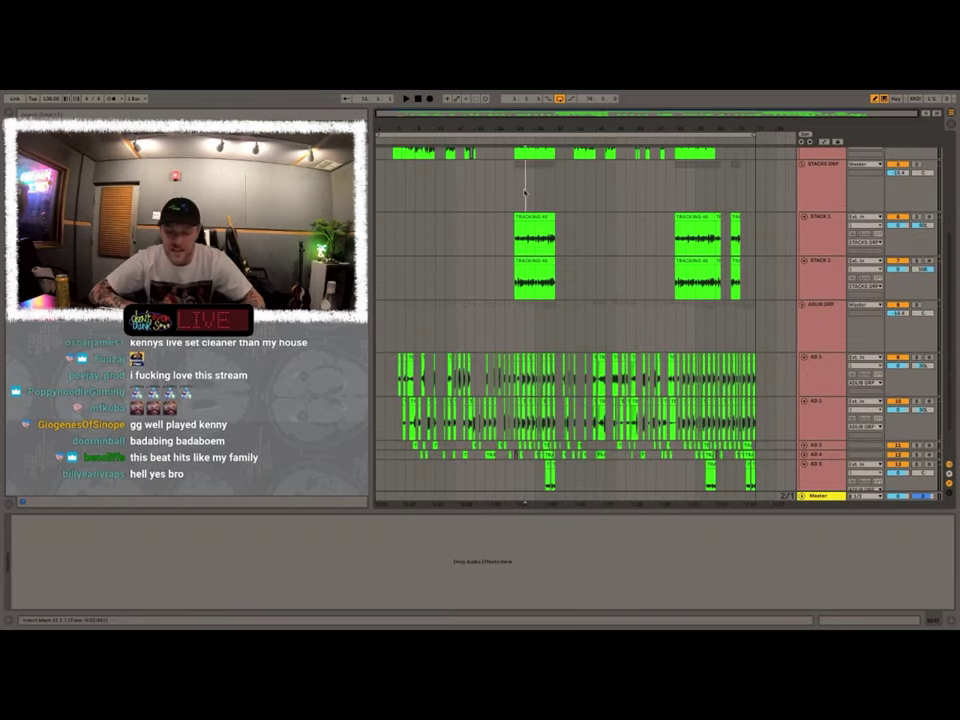
drag(522, 127, 514, 188)
click(509, 216)
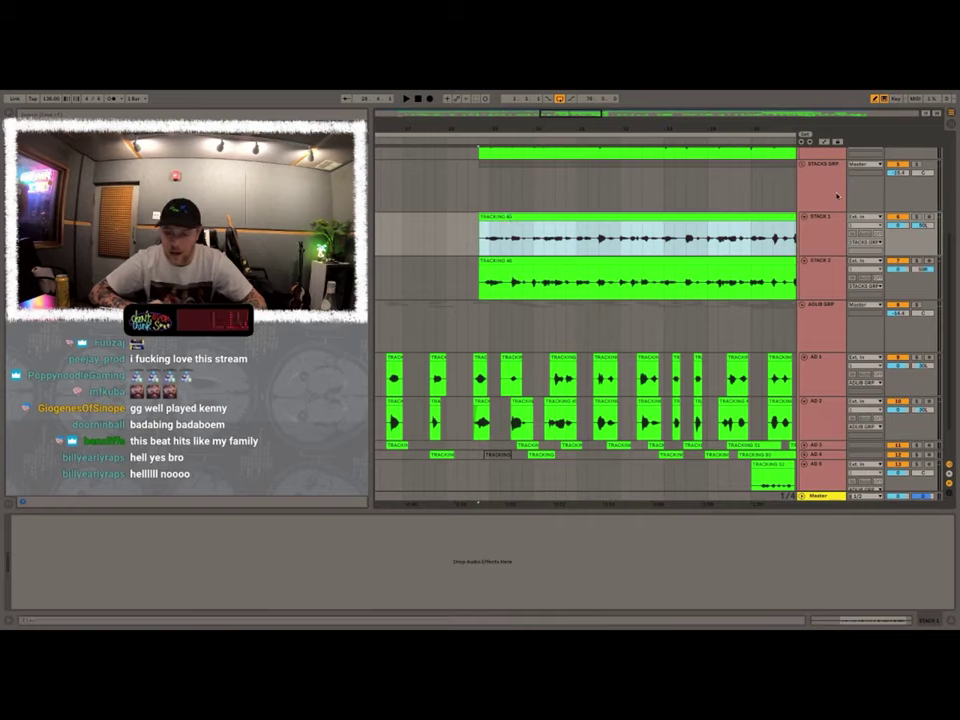
click(915, 217)
key(space)
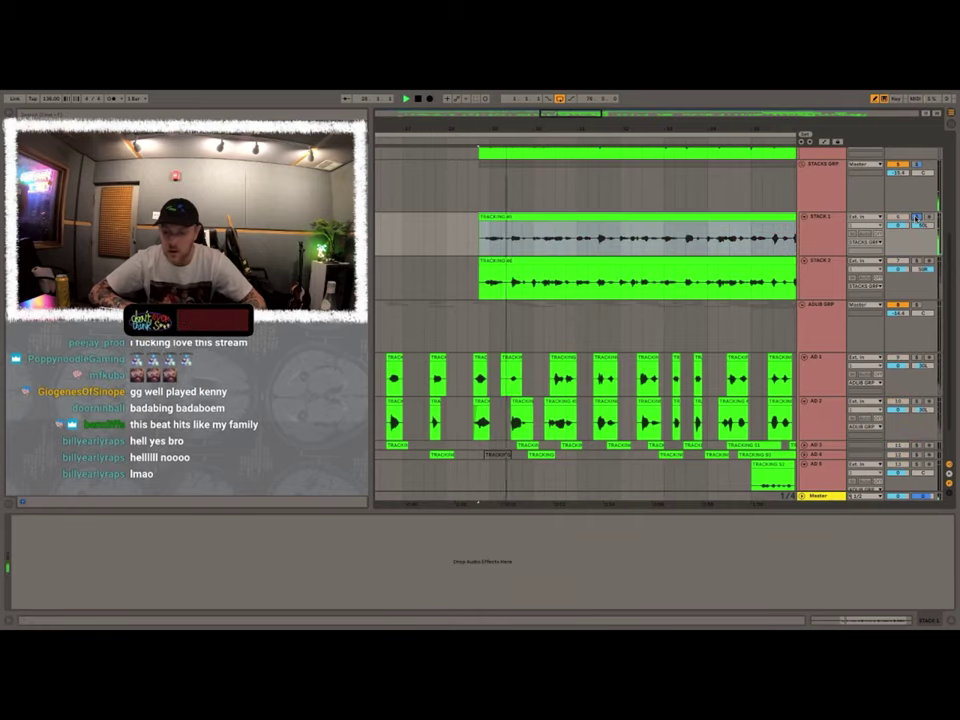
Solo the MAIN 2 track instead and briefly play its matching vocal for comparison with STACK 1.
scroll(916, 218, up, 3)
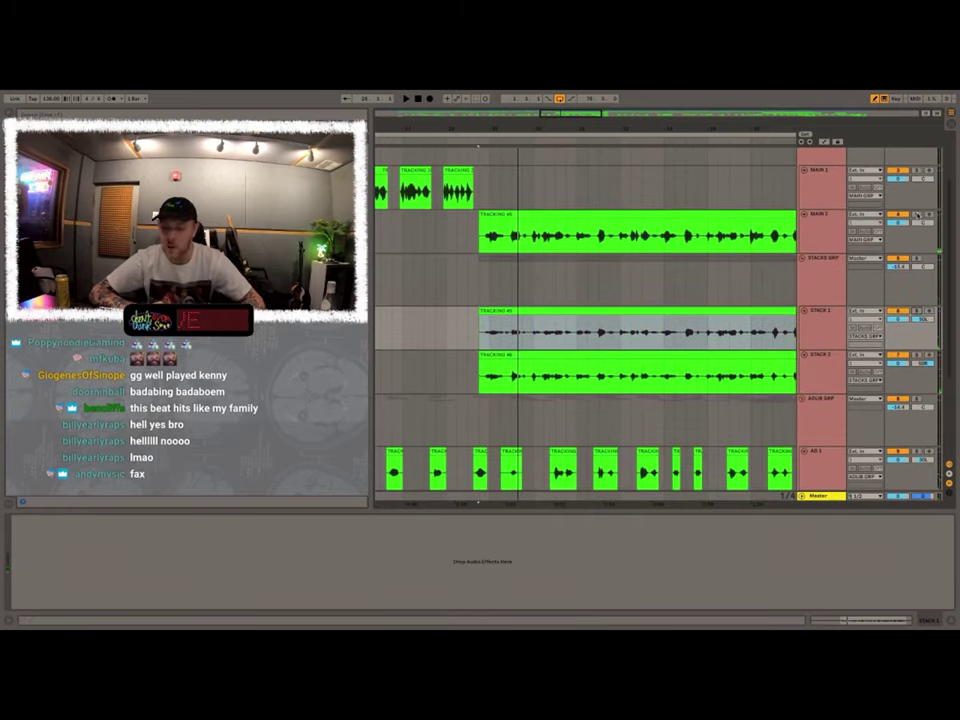
click(917, 214)
key(space)
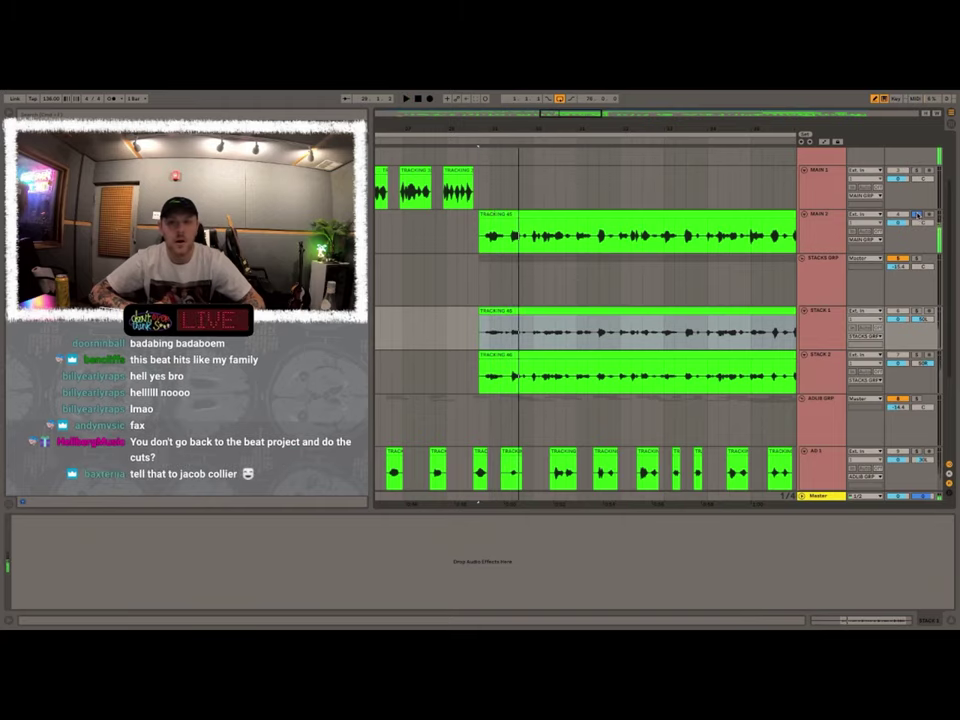
key(space)
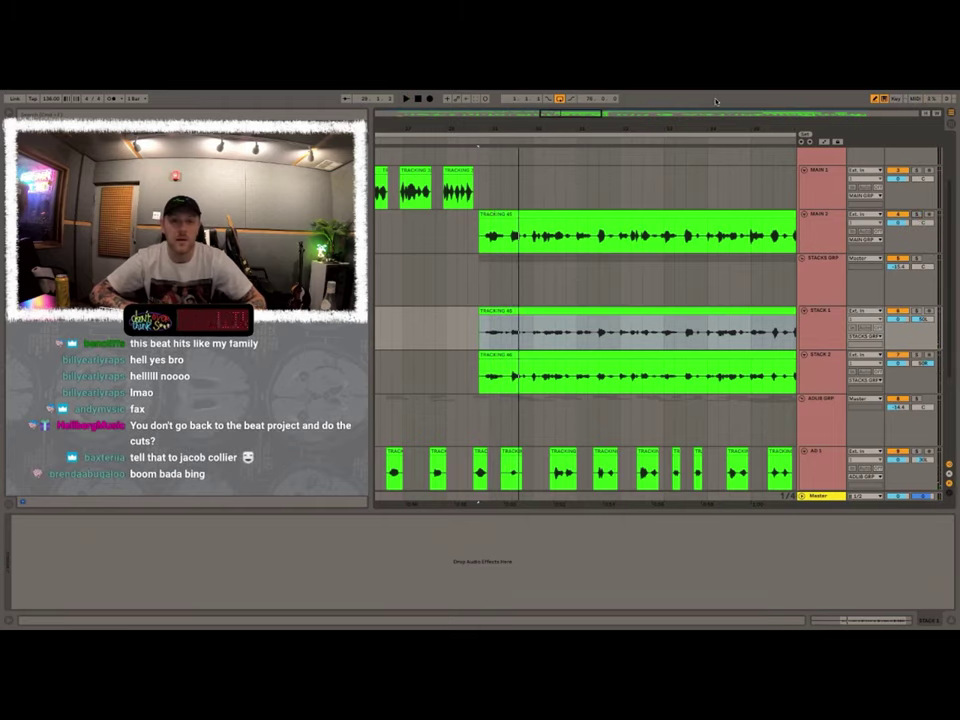
Show the whole song again and place the insert marker just before the first clip on MAIN 2.
drag(672, 129, 536, 129)
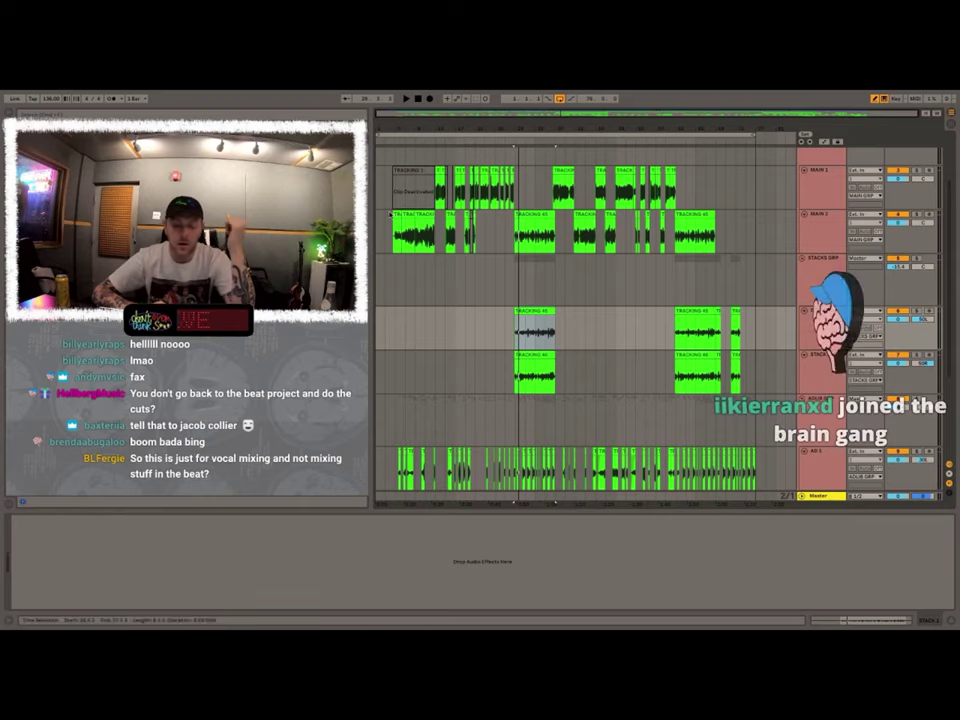
click(391, 214)
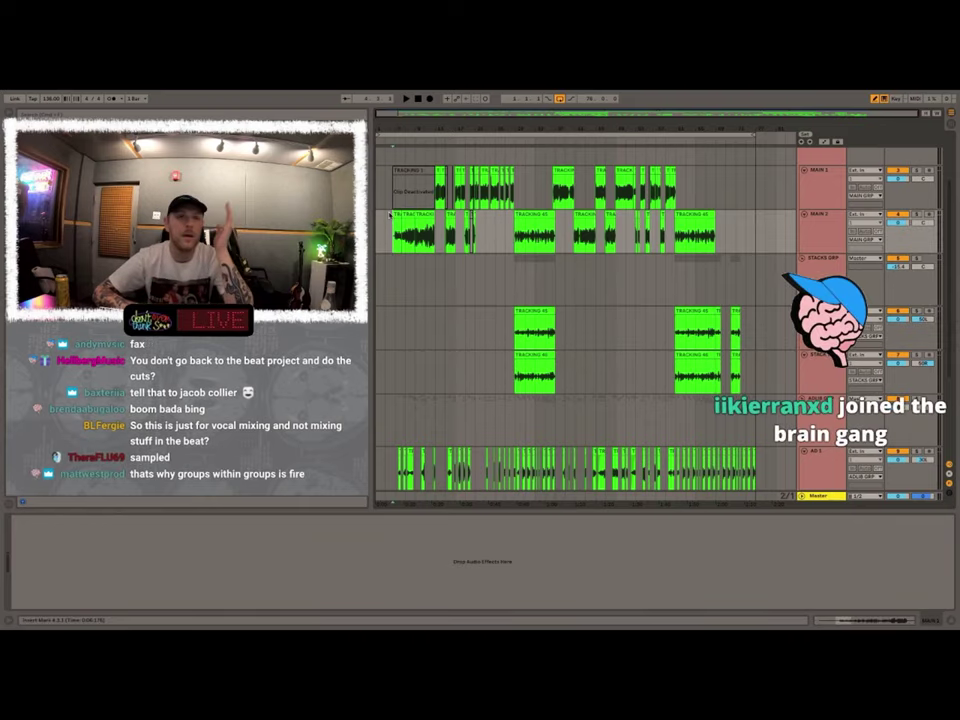